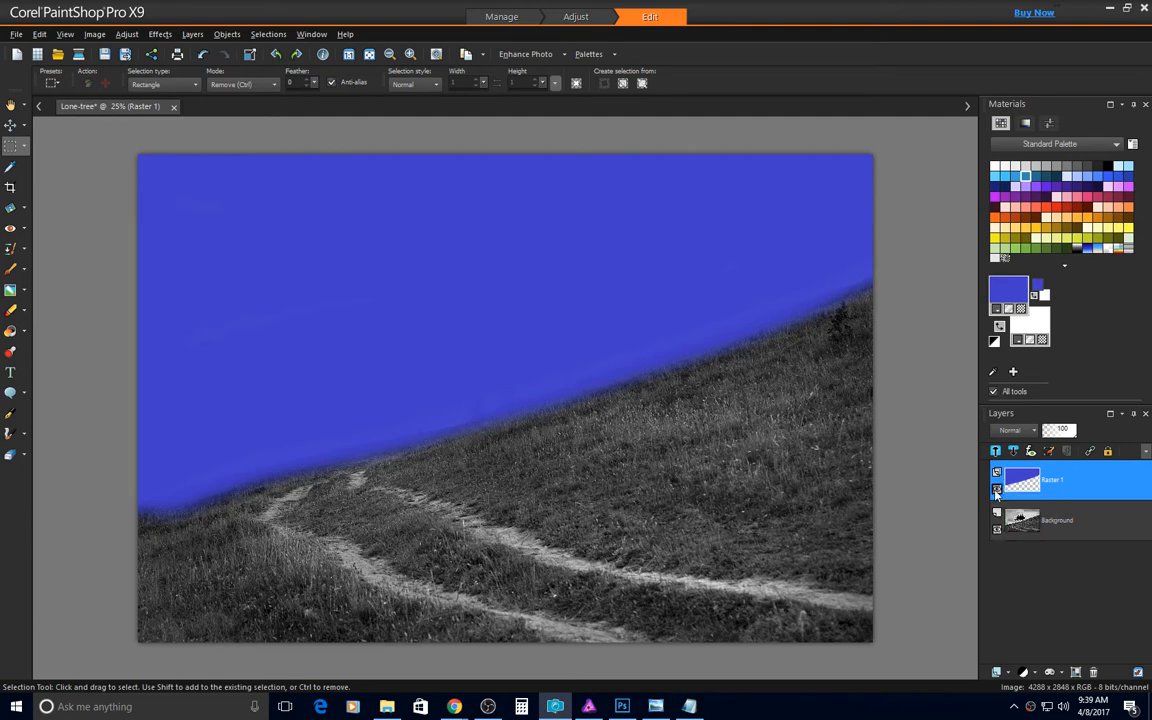
Compare the photo with the blue Raster 1 layer hidden and shown, and check the same setup in Affinity Photo and Photoshop
{"action": "left_click", "coordinate": [997, 473]}
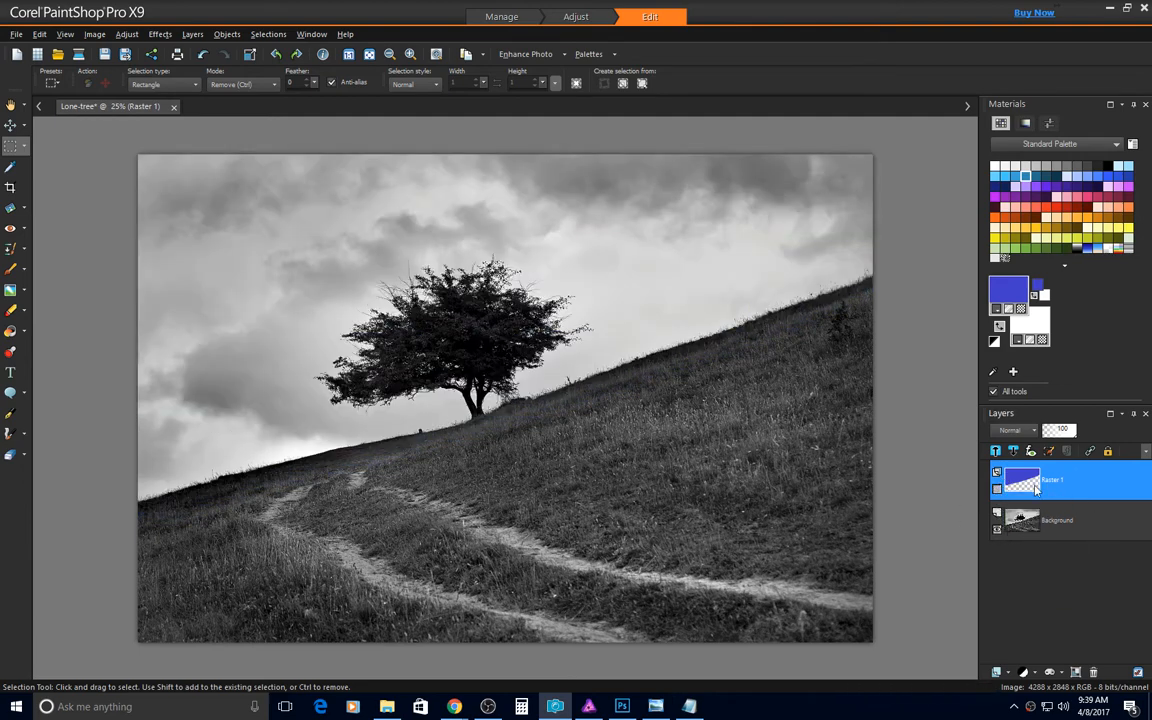
{"action": "left_click", "coordinate": [997, 490]}
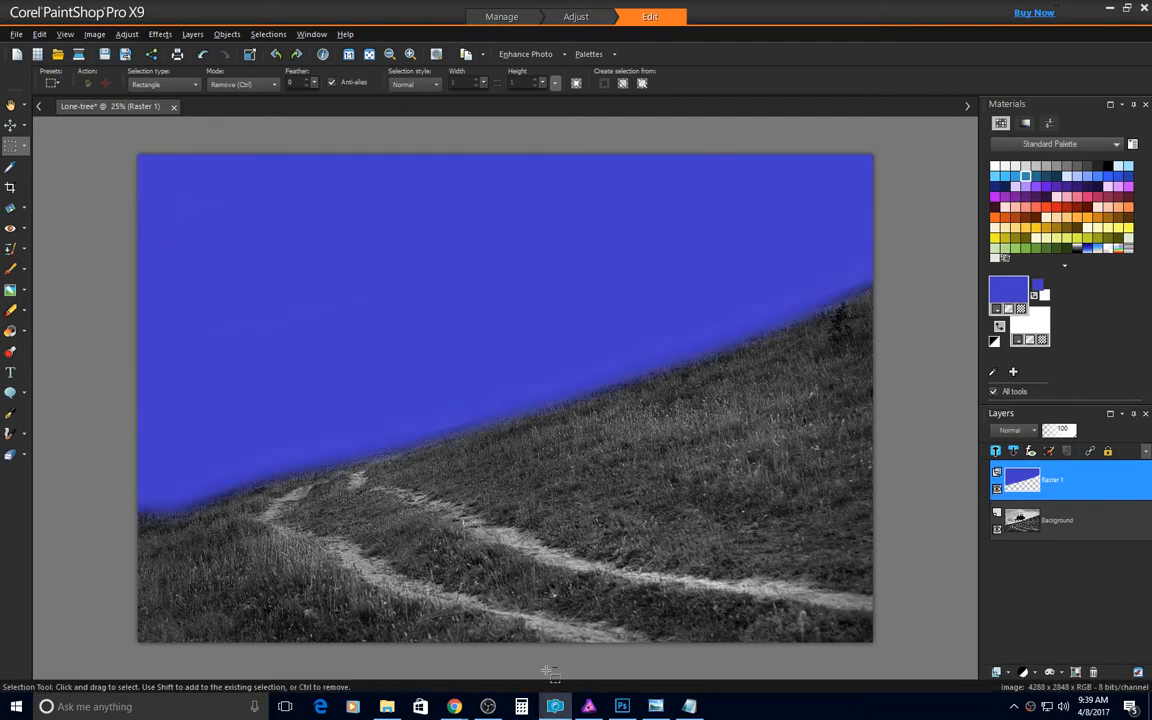
{"action": "left_click", "coordinate": [590, 707]}
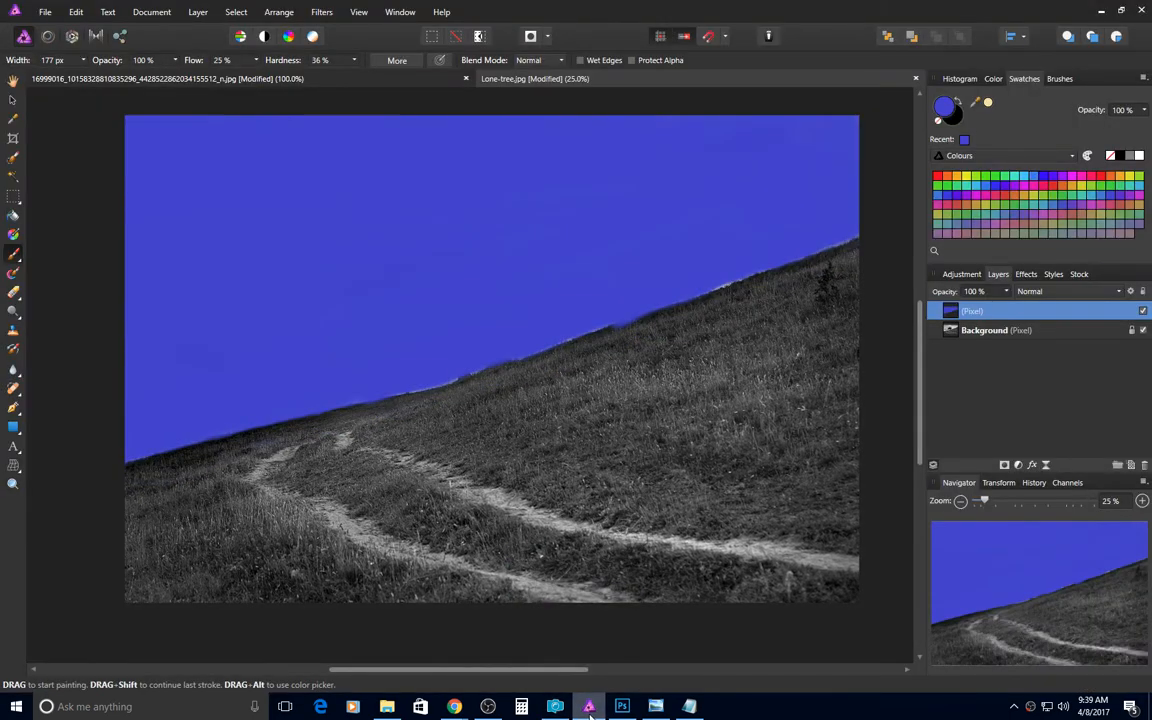
{"action": "left_click", "coordinate": [622, 707]}
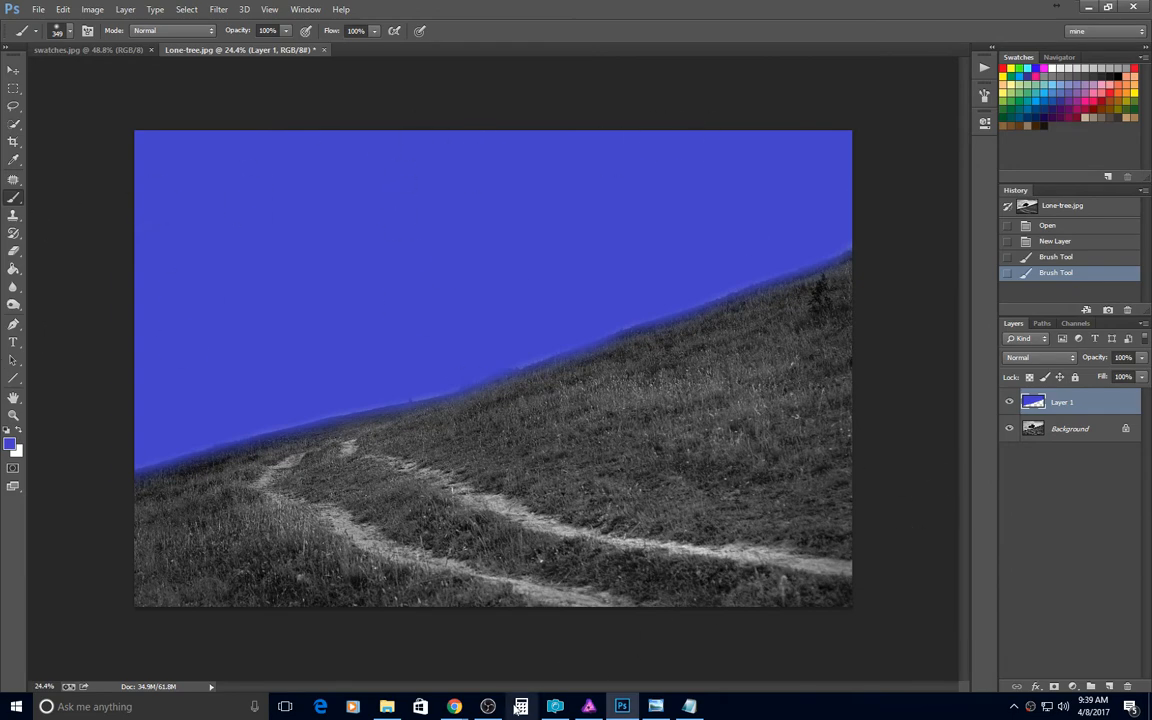
{"action": "left_click", "coordinate": [555, 707]}
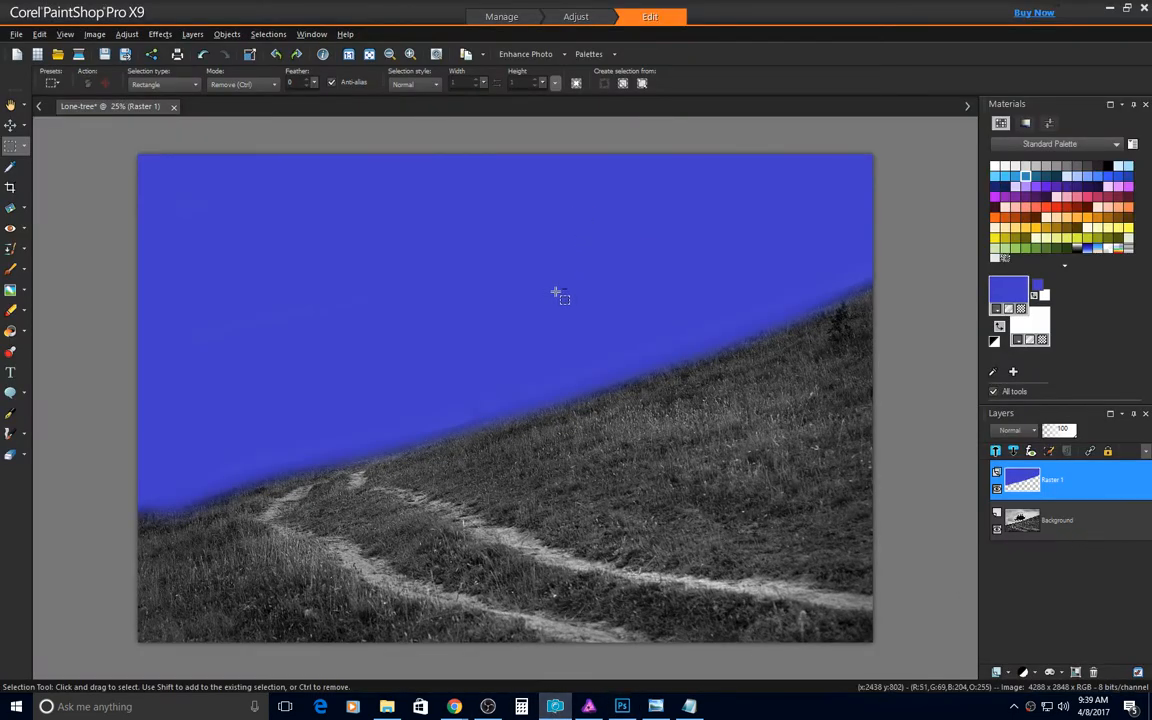
Set the blend mode of Raster 1 to Soft Light and open its layer properties with the whole photo previewed
{"action": "left_click", "coordinate": [1011, 432]}
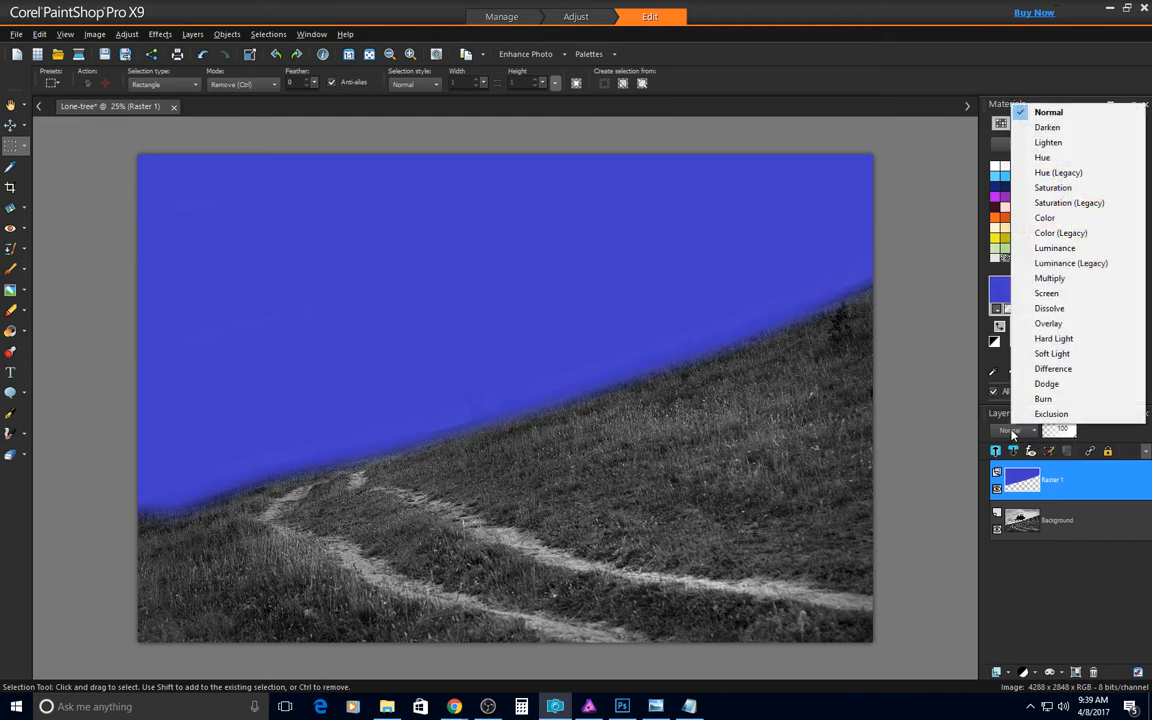
{"action": "left_click", "coordinate": [1052, 353]}
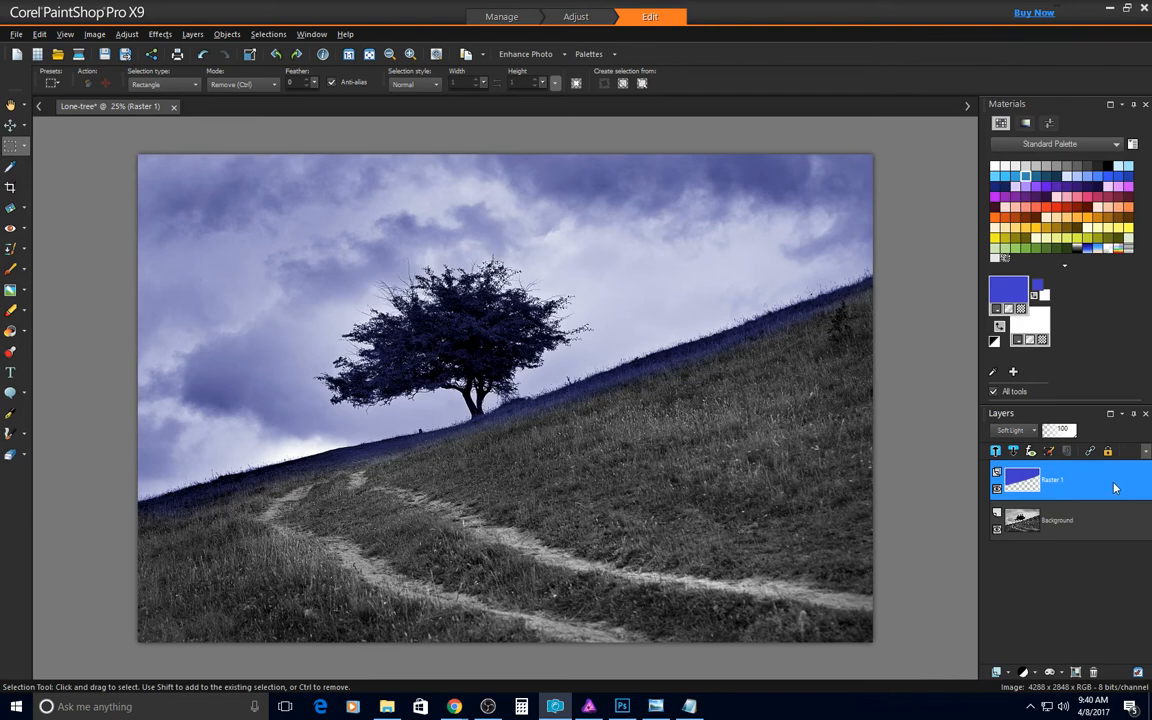
{"action": "mouse_move", "coordinate": [1115, 487]}
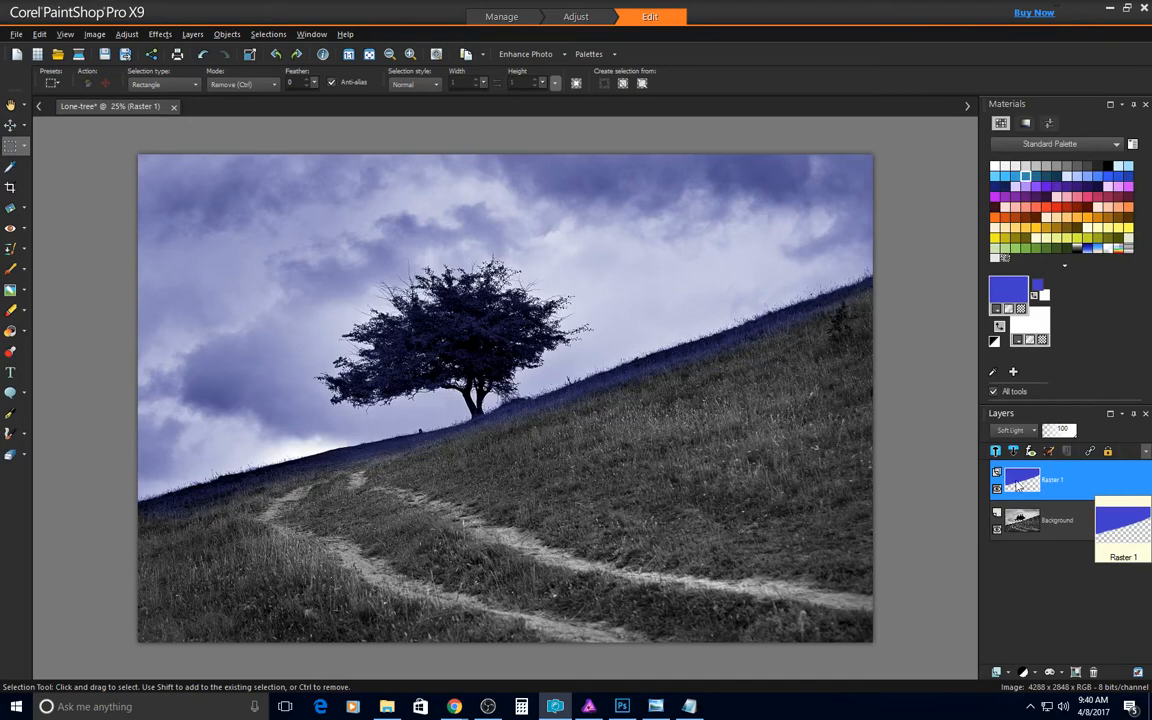
{"action": "double_click", "coordinate": [1110, 482]}
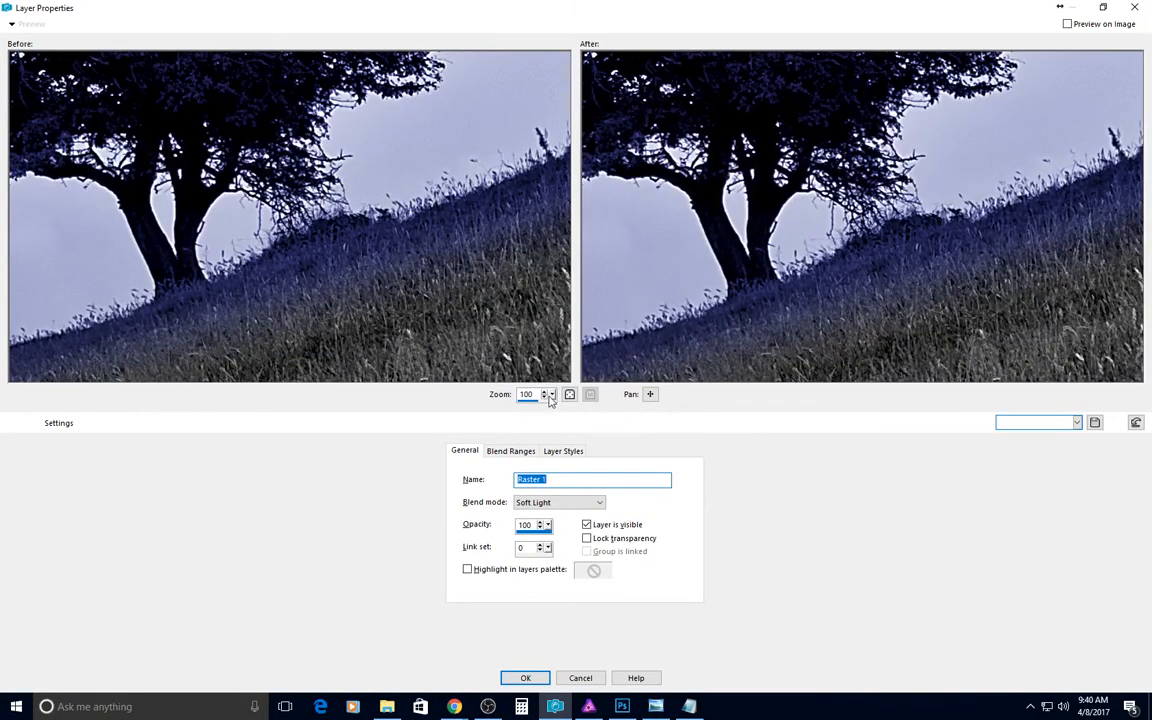
{"action": "left_click_drag", "start_coordinate": [552, 394], "coordinate": [548, 414]}
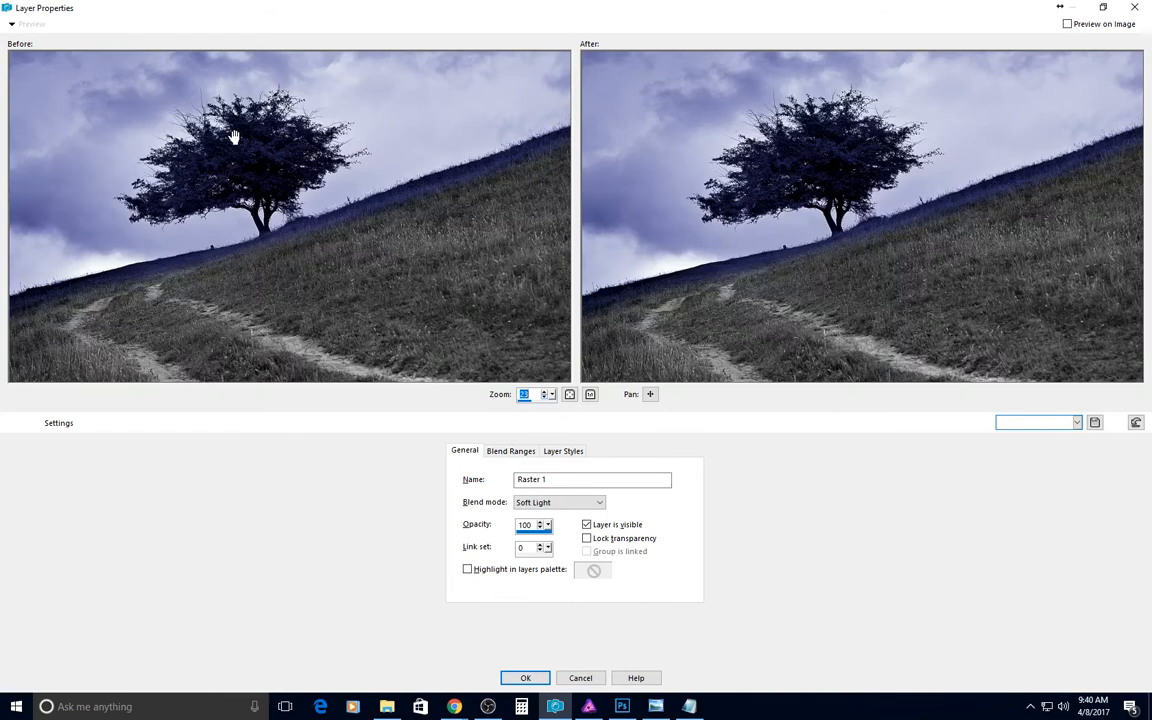
{"action": "left_click_drag", "start_coordinate": [252, 159], "coordinate": [278, 180]}
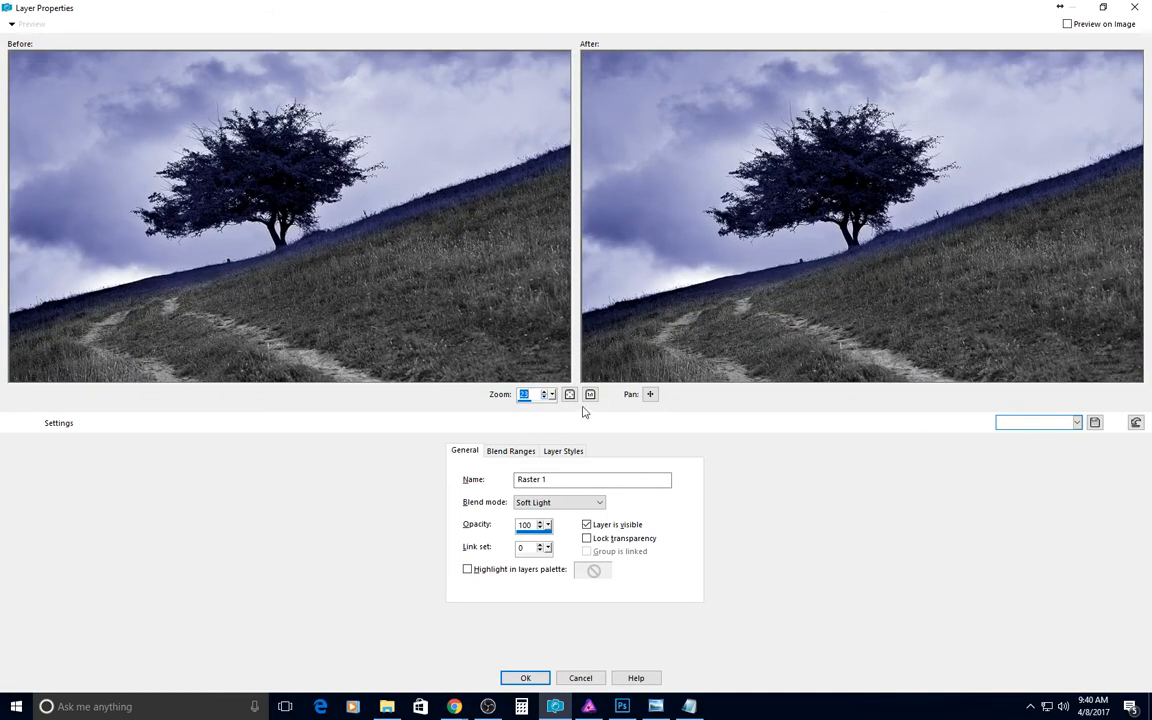
{"action": "left_click_drag", "start_coordinate": [551, 396], "coordinate": [548, 416]}
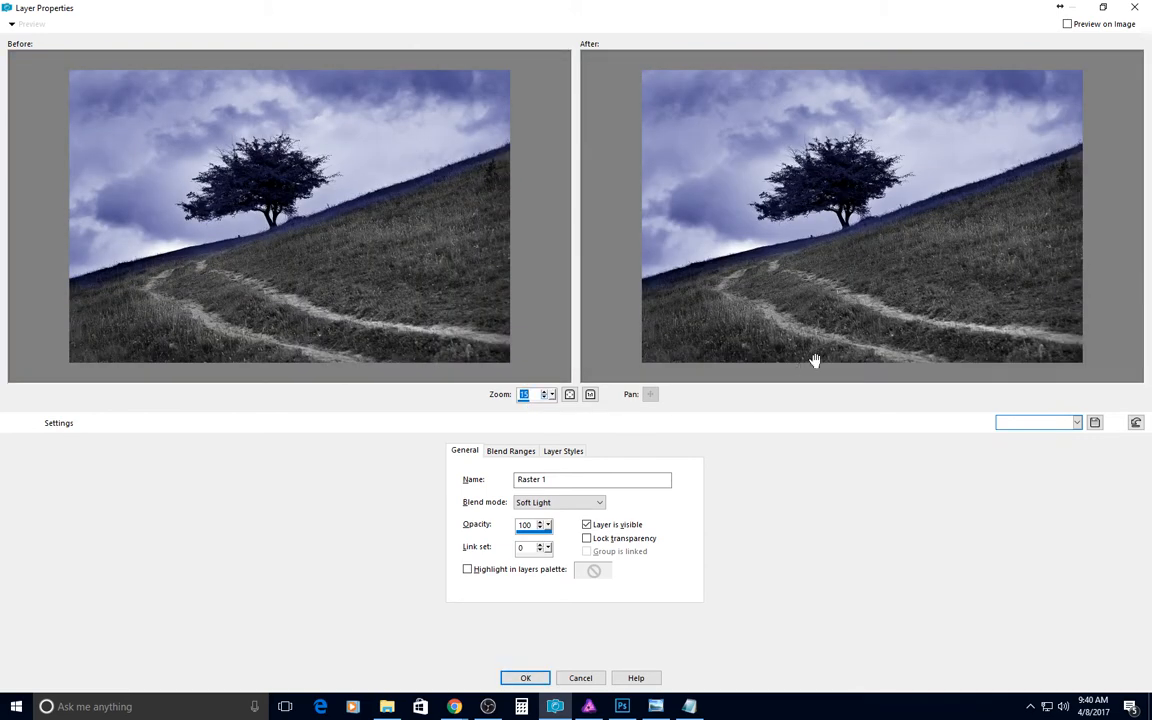
In the grey channel blend ranges, set the underlying layer's dark-end points to 109 (upper) and 58 (lower)
{"action": "left_click", "coordinate": [506, 453]}
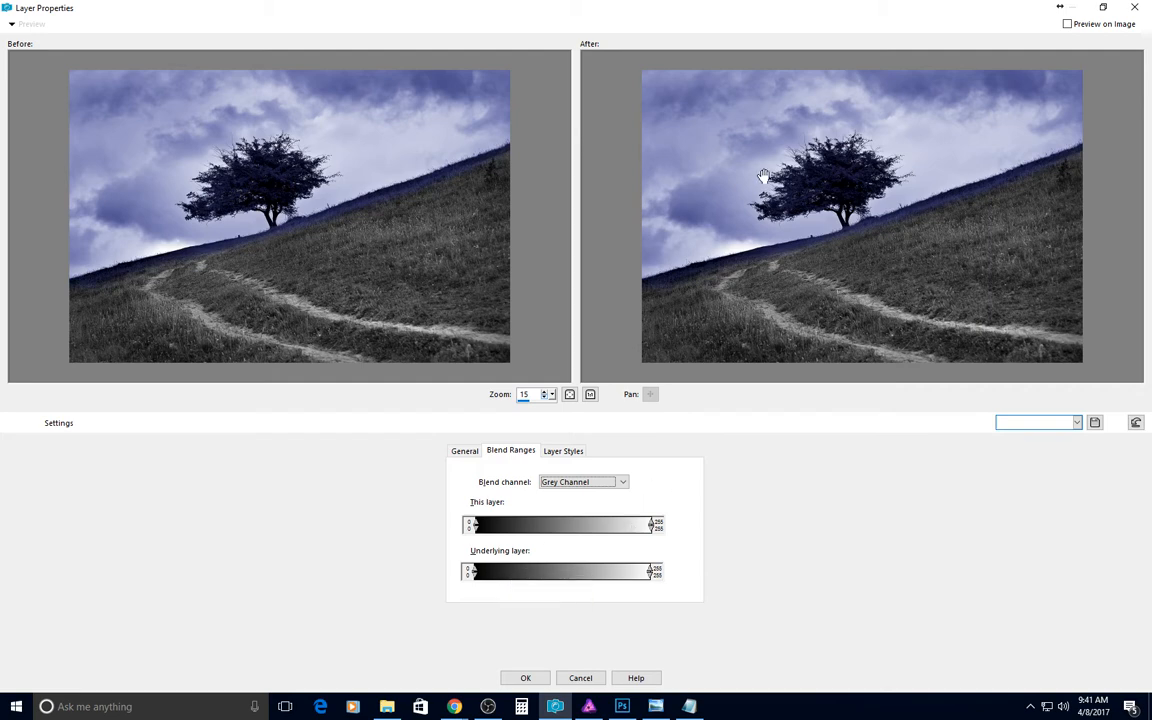
{"action": "mouse_move", "coordinate": [551, 394]}
{"action": "left_mouse_down"}
{"action": "mouse_move", "coordinate": [540, 409]}
{"action": "mouse_move", "coordinate": [560, 411]}
{"action": "left_mouse_up"}
{"action": "left_click_drag", "start_coordinate": [874, 180], "coordinate": [781, 303]}
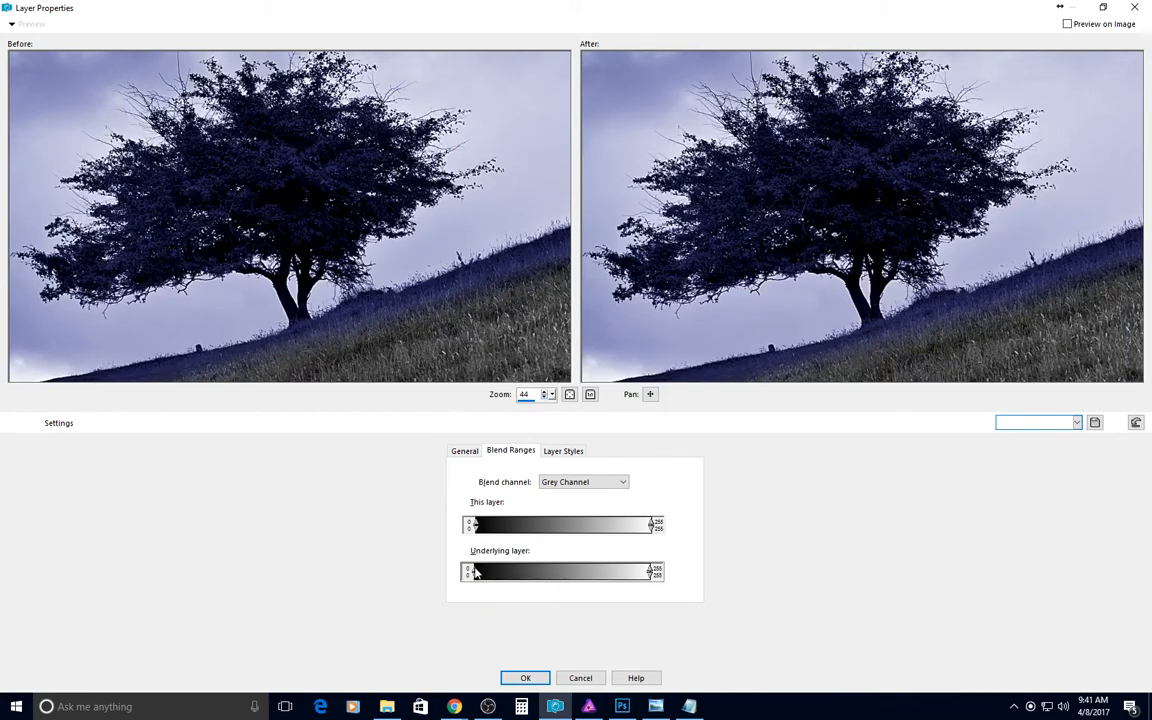
{"action": "left_click_drag", "start_coordinate": [476, 571], "coordinate": [505, 573]}
{"action": "left_click", "coordinate": [528, 570]}
{"action": "mouse_move", "coordinate": [526, 566]}
{"action": "left_mouse_down"}
{"action": "mouse_move", "coordinate": [542, 562]}
{"action": "mouse_move", "coordinate": [475, 575]}
{"action": "mouse_move", "coordinate": [547, 581]}
{"action": "mouse_move", "coordinate": [550, 537]}
{"action": "left_mouse_up"}
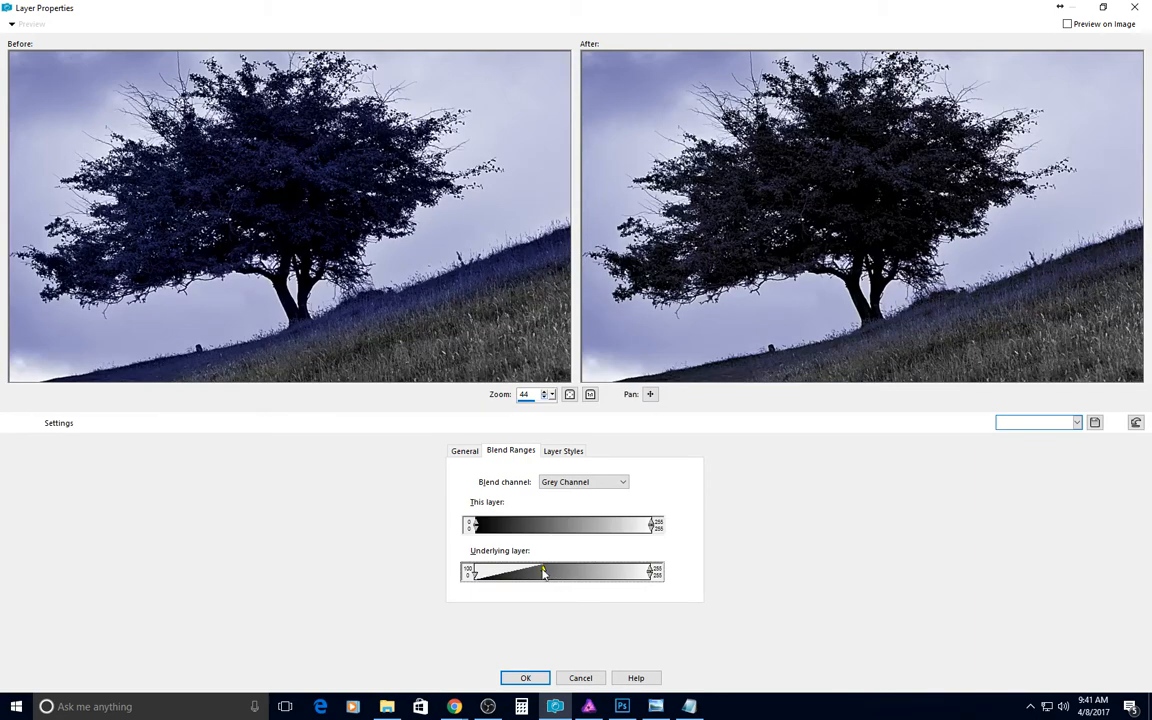
{"action": "left_click_drag", "start_coordinate": [544, 573], "coordinate": [471, 571]}
{"action": "left_click_drag", "start_coordinate": [474, 570], "coordinate": [549, 563]}
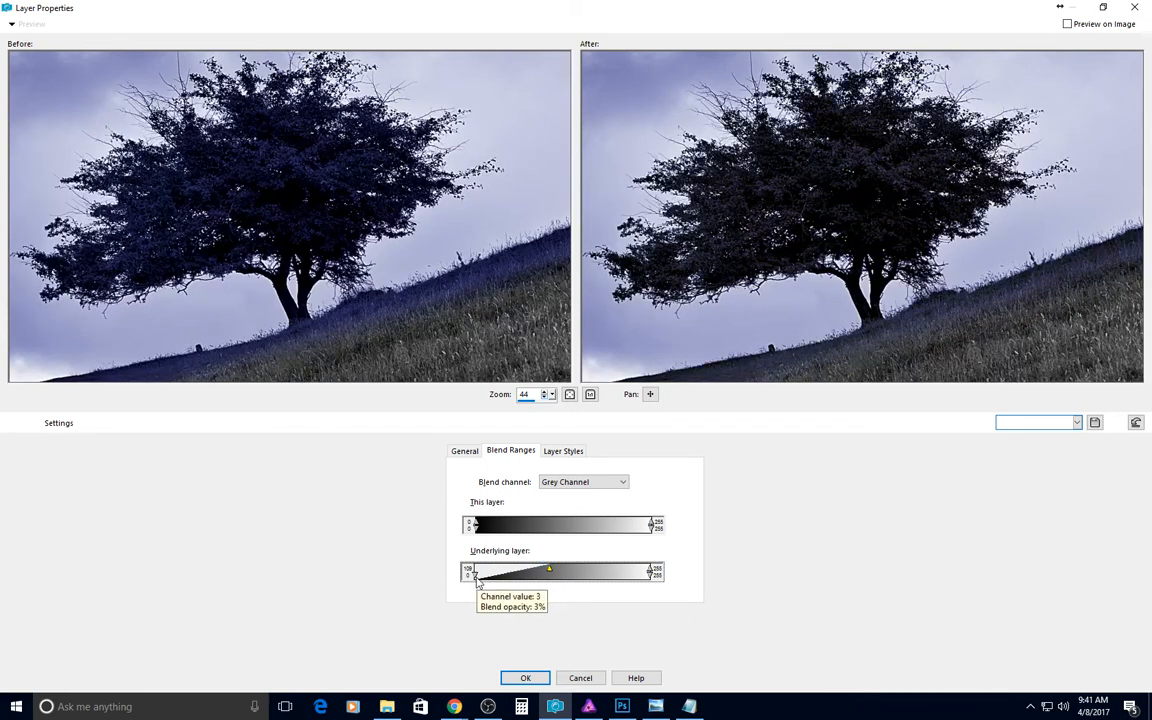
{"action": "left_click_drag", "start_coordinate": [476, 577], "coordinate": [504, 583]}
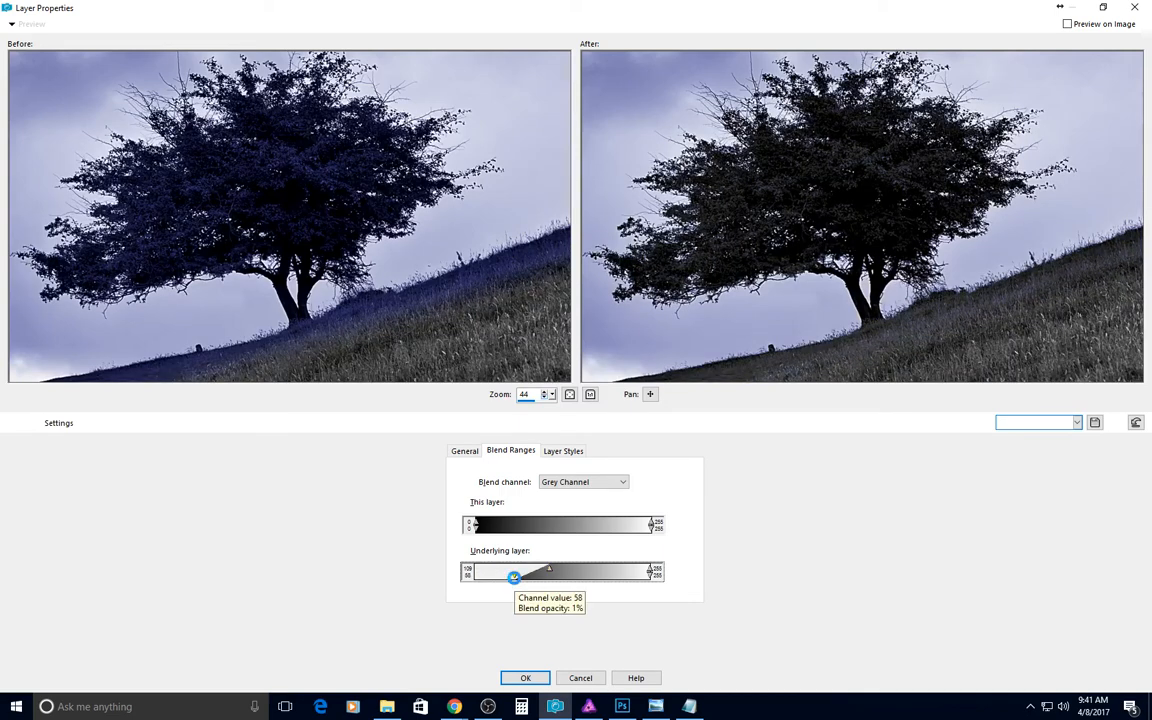
Raise the underlying layer's dark-end blend points to 133 (upper) and 78 (lower) and apply the layer properties
{"action": "left_click_drag", "start_coordinate": [941, 243], "coordinate": [1002, 223]}
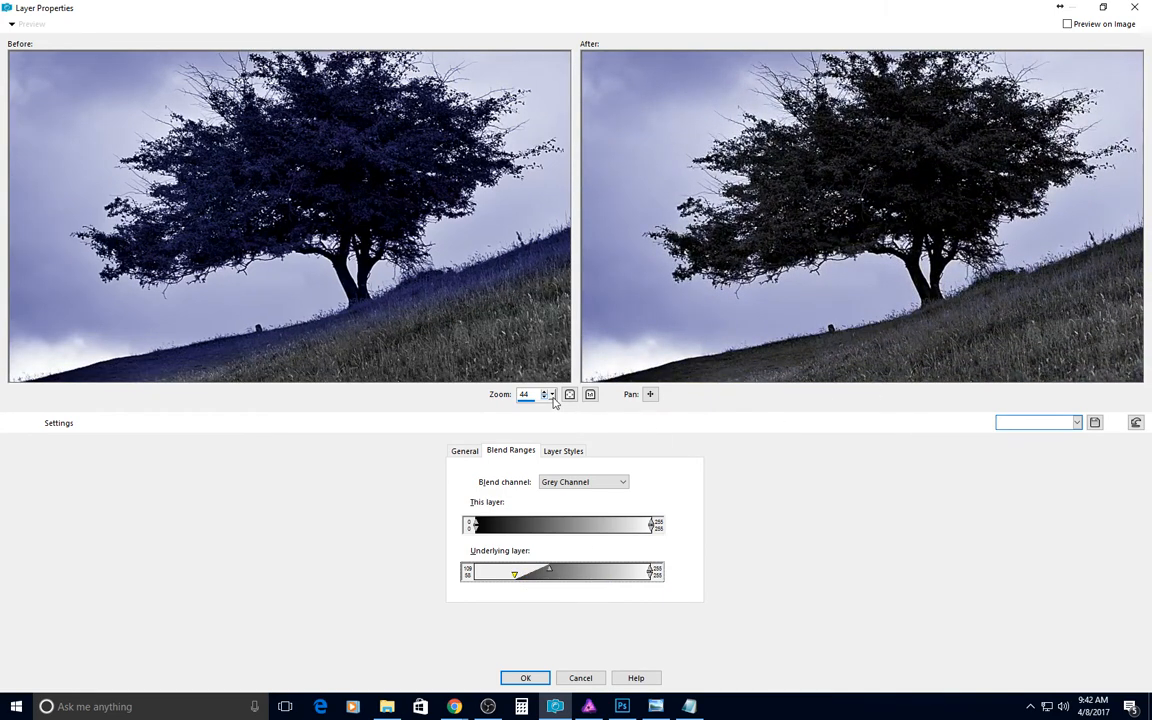
{"action": "left_click_drag", "start_coordinate": [553, 397], "coordinate": [547, 410]}
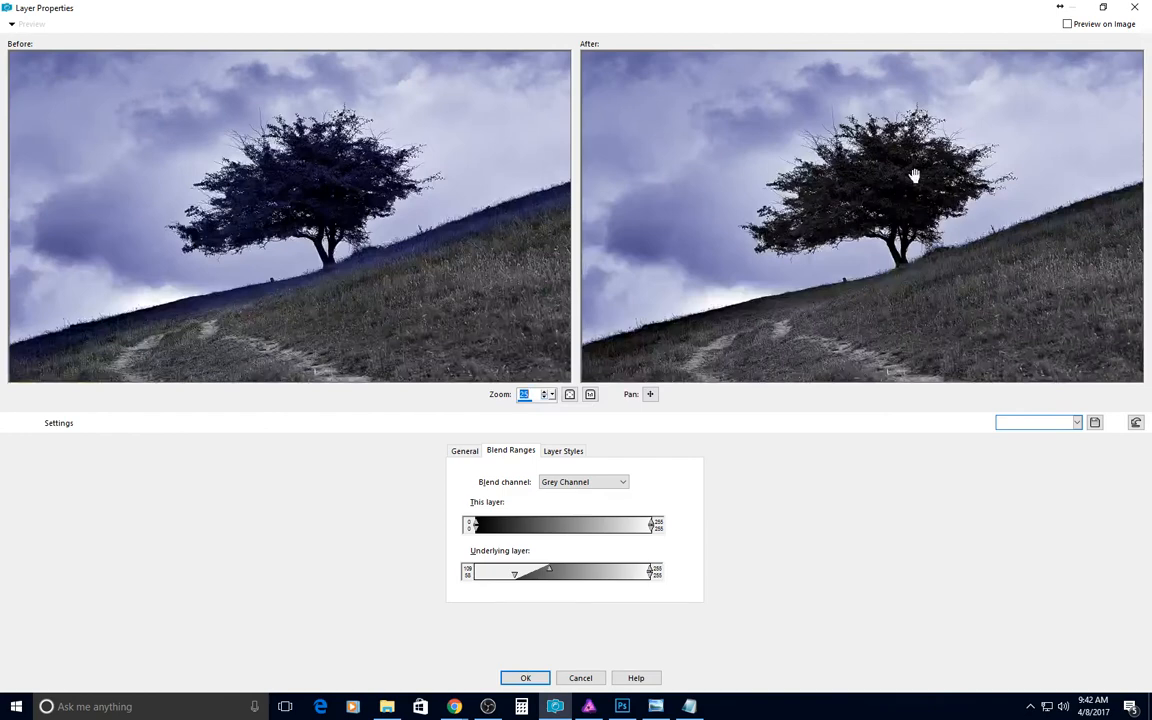
{"action": "left_click_drag", "start_coordinate": [914, 176], "coordinate": [940, 230]}
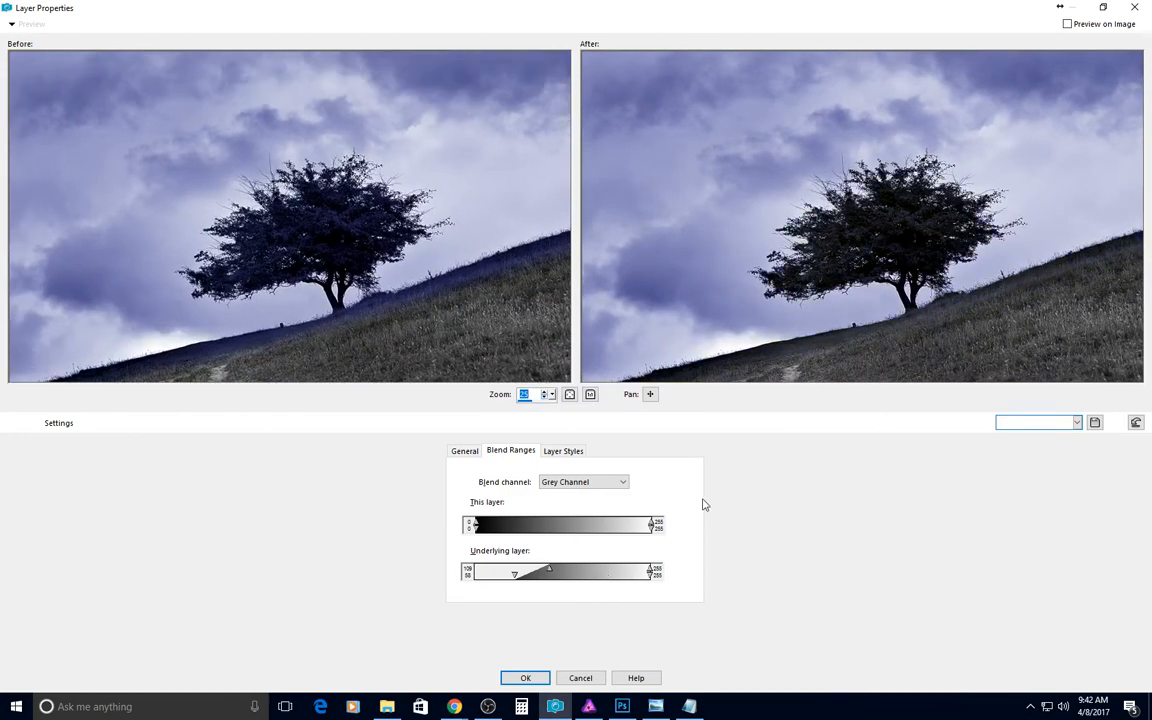
{"action": "left_click_drag", "start_coordinate": [549, 571], "coordinate": [515, 576]}
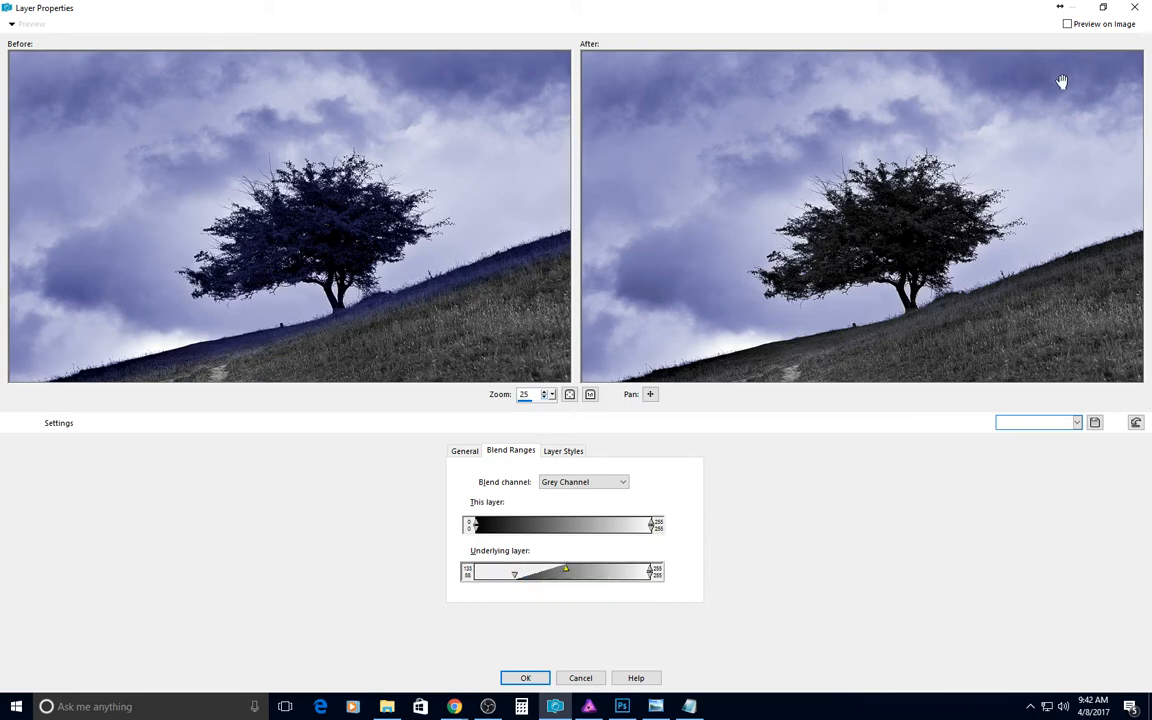
{"action": "left_click_drag", "start_coordinate": [1008, 72], "coordinate": [977, 103]}
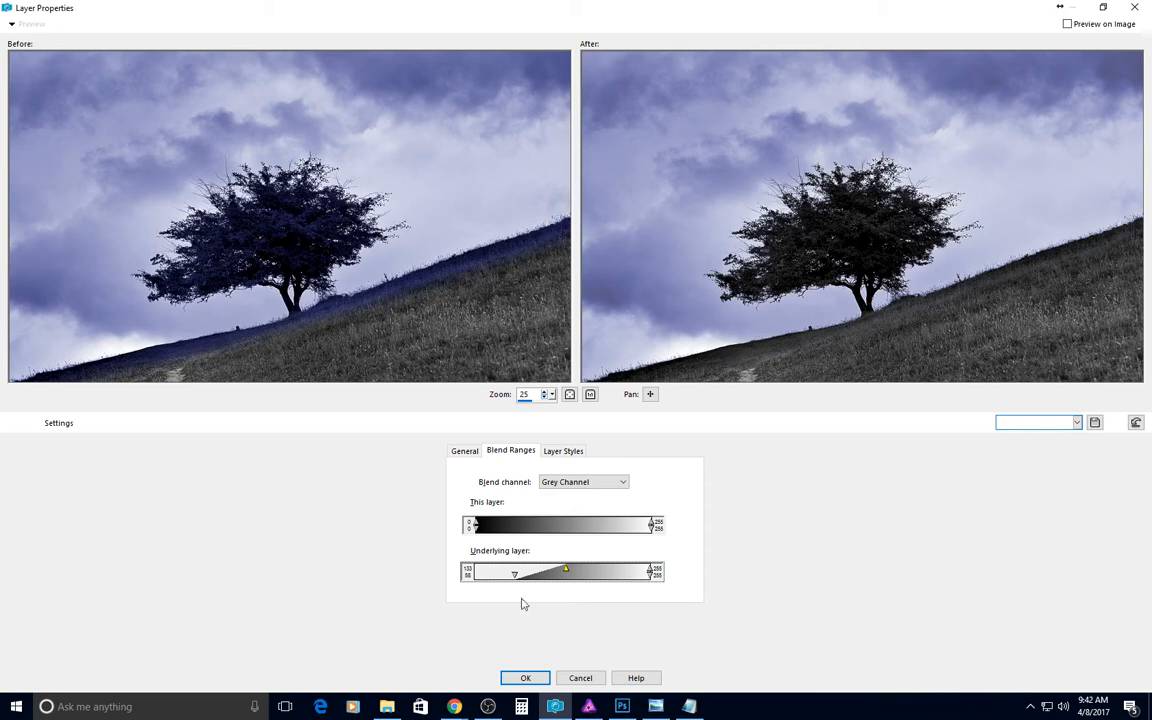
{"action": "left_click_drag", "start_coordinate": [515, 578], "coordinate": [527, 578]}
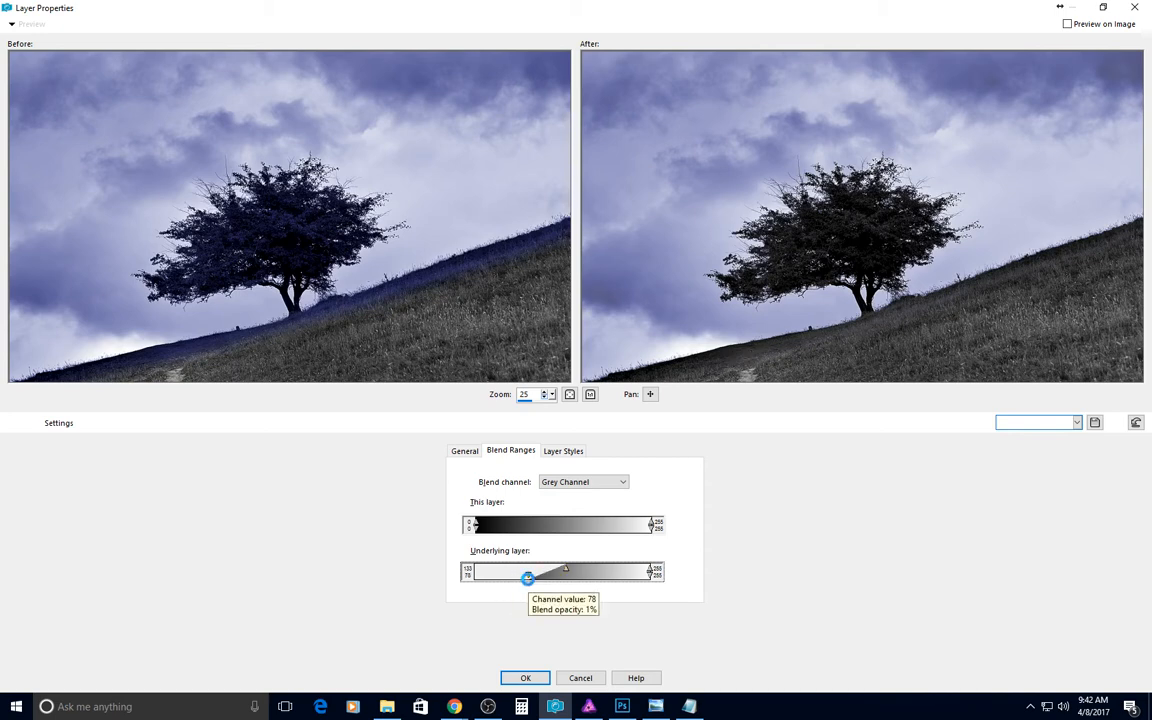
{"action": "left_click_drag", "start_coordinate": [853, 234], "coordinate": [755, 236]}
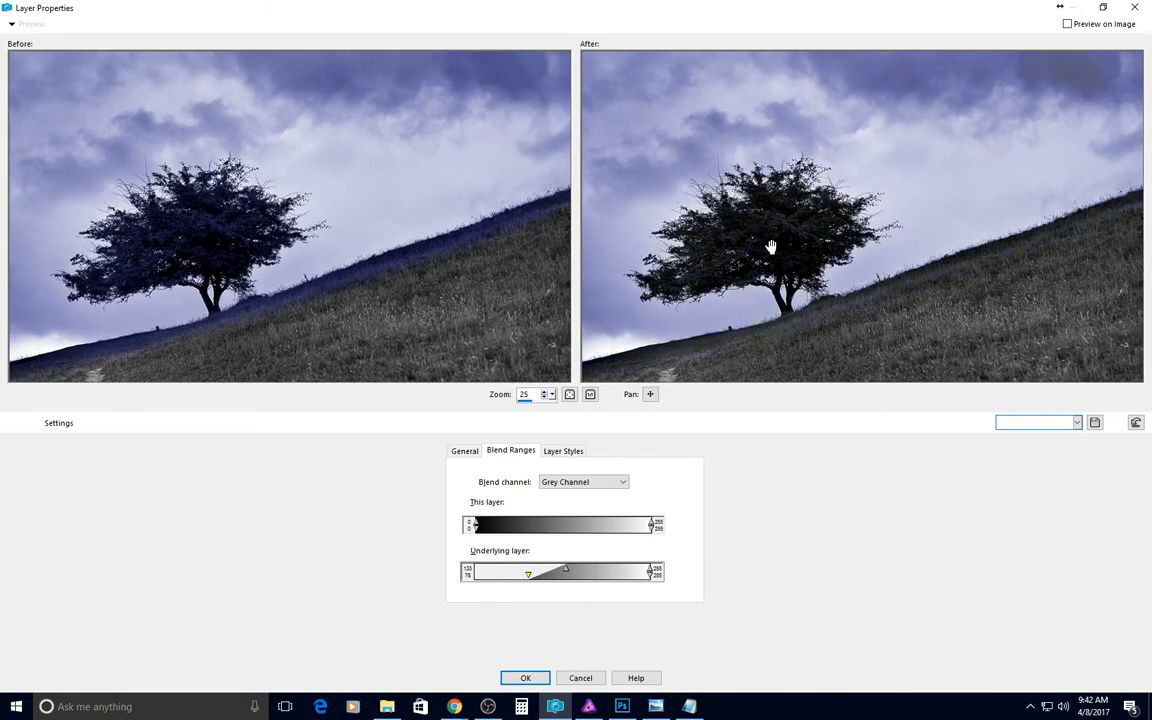
{"action": "left_click", "coordinate": [525, 678]}
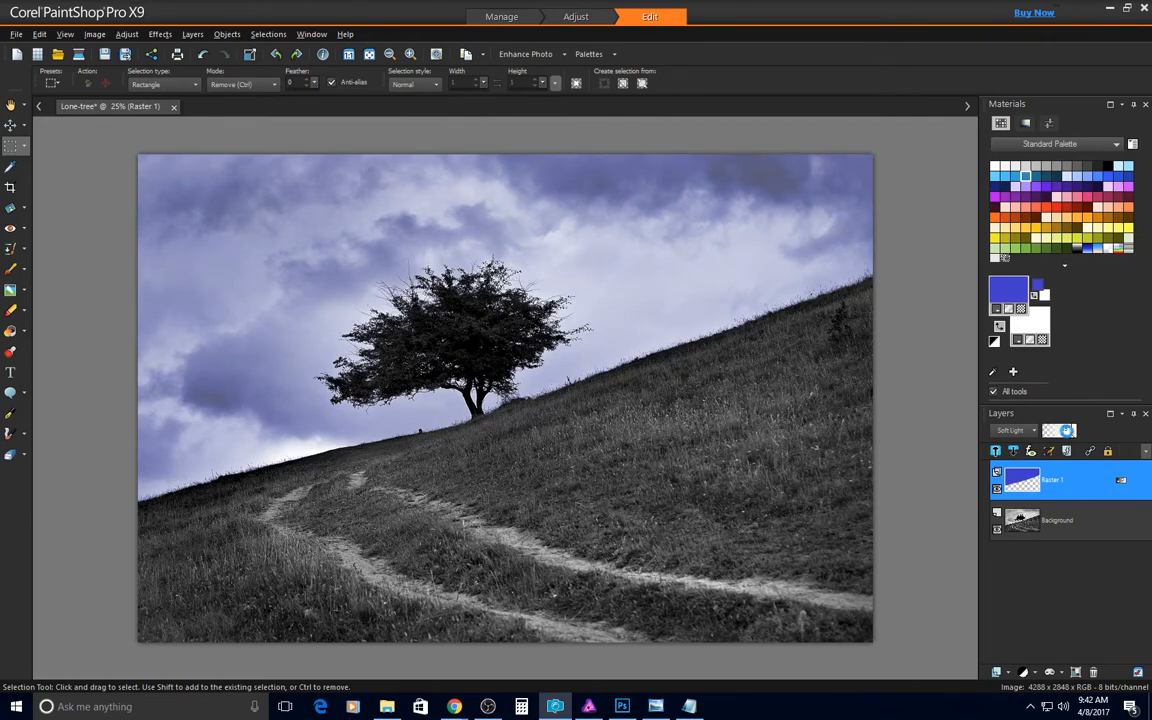
{"action": "mouse_move", "coordinate": [1072, 430]}
{"action": "left_mouse_down"}
{"action": "mouse_move", "coordinate": [1059, 431]}
{"action": "mouse_move", "coordinate": [1093, 429]}
{"action": "left_mouse_up"}
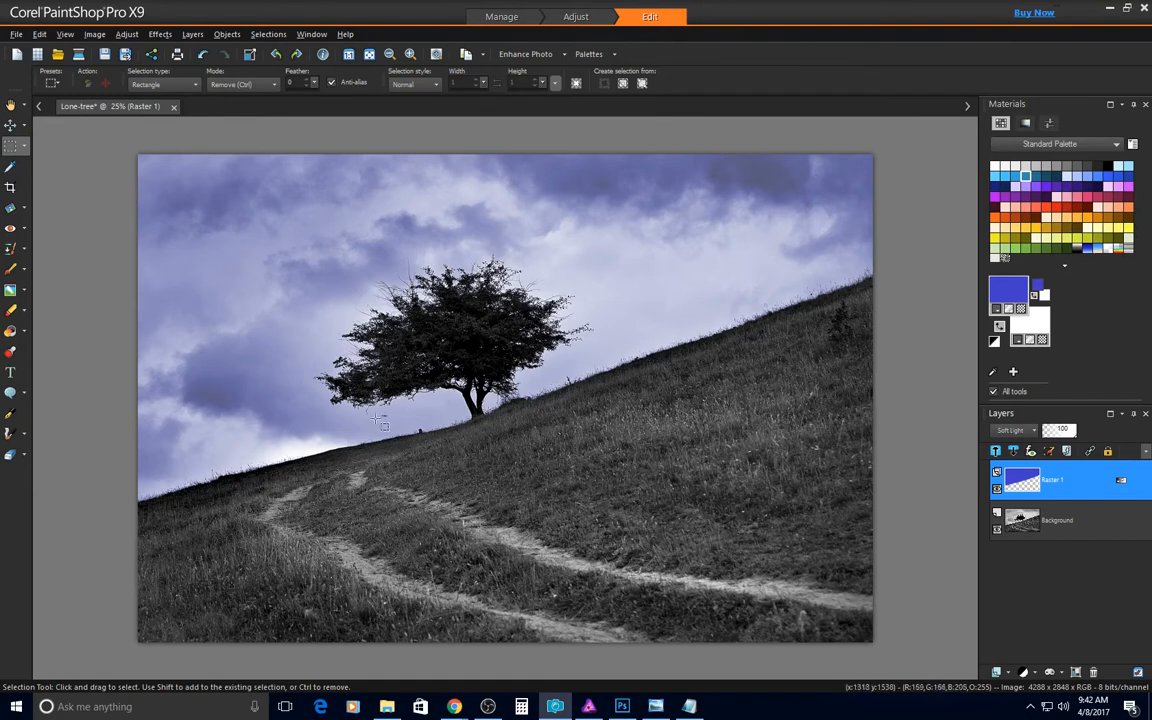
Switch to Affinity Photo and set the blend mode of the blue pixel layer to Soft Light
{"action": "left_click", "coordinate": [589, 708]}
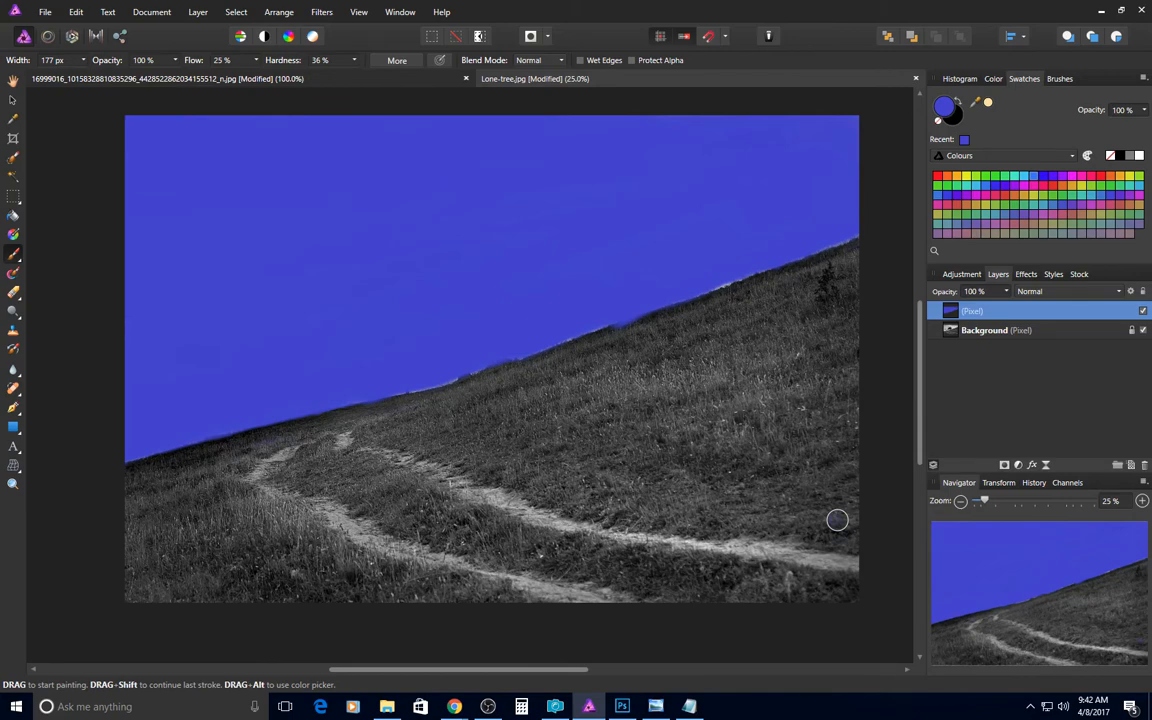
{"action": "left_click", "coordinate": [1052, 291]}
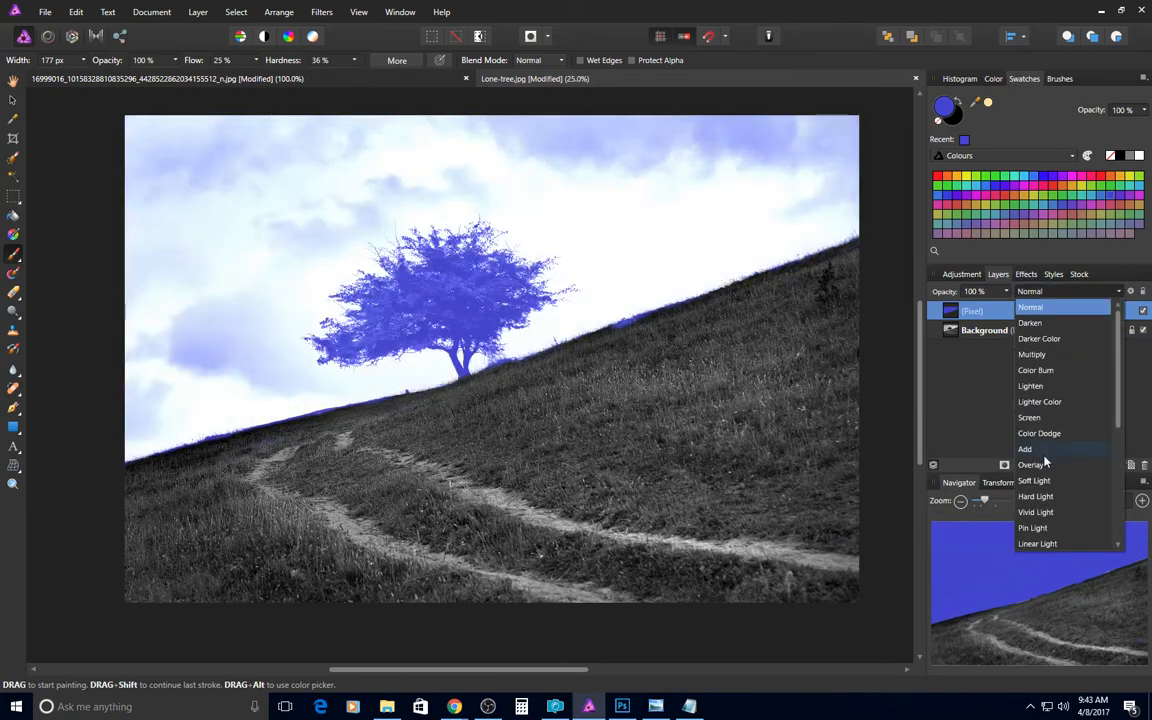
{"action": "left_click", "coordinate": [1044, 482]}
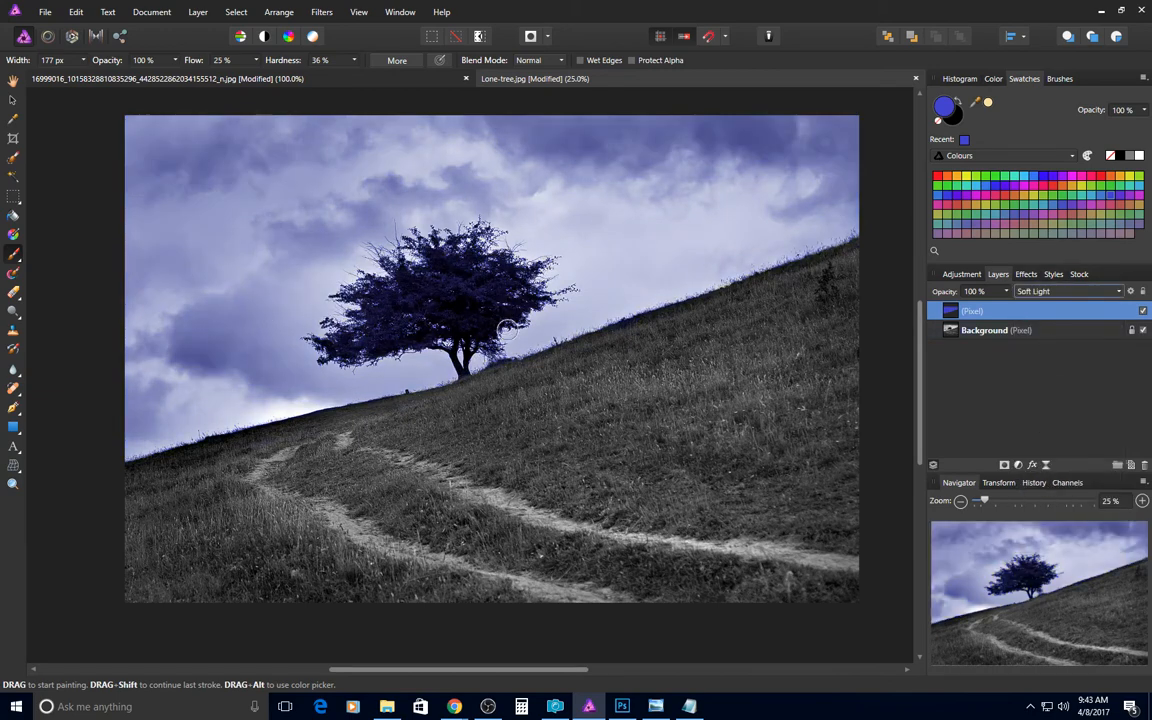
Open the blue pixel layer's blend options and lower the dark end of the underlying composition curve to about 0.5% in, 1.4% out
{"action": "left_click", "coordinate": [1131, 292]}
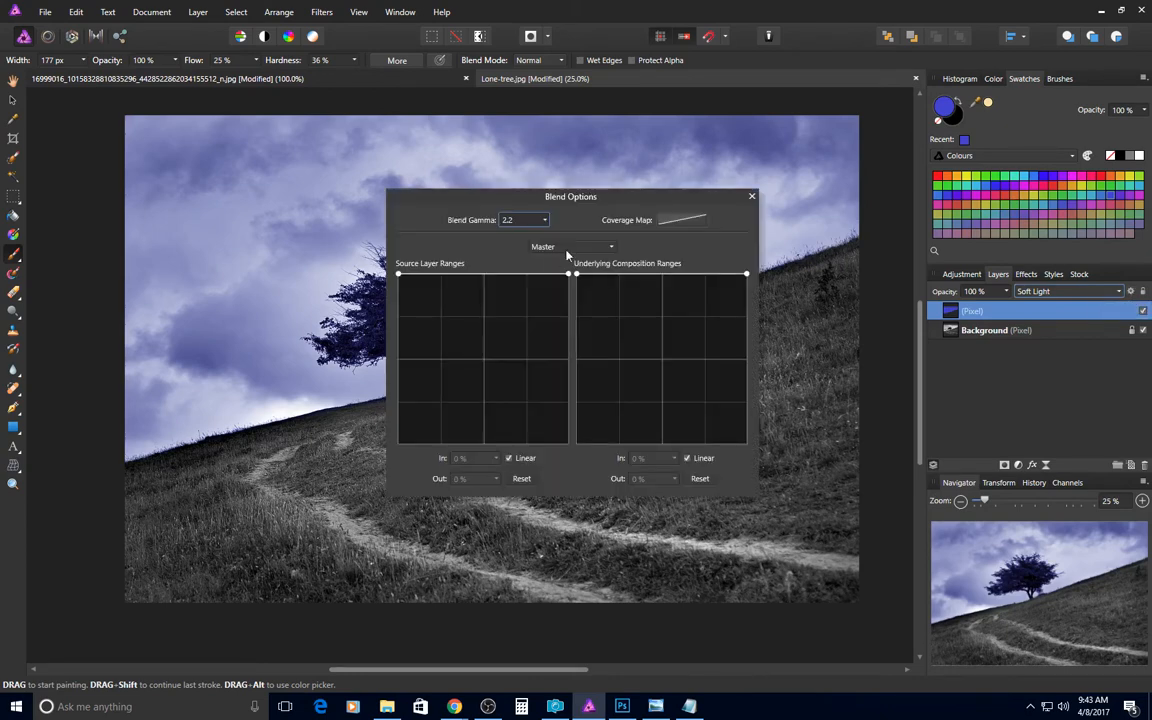
{"action": "left_click_drag", "start_coordinate": [573, 202], "coordinate": [897, 60]}
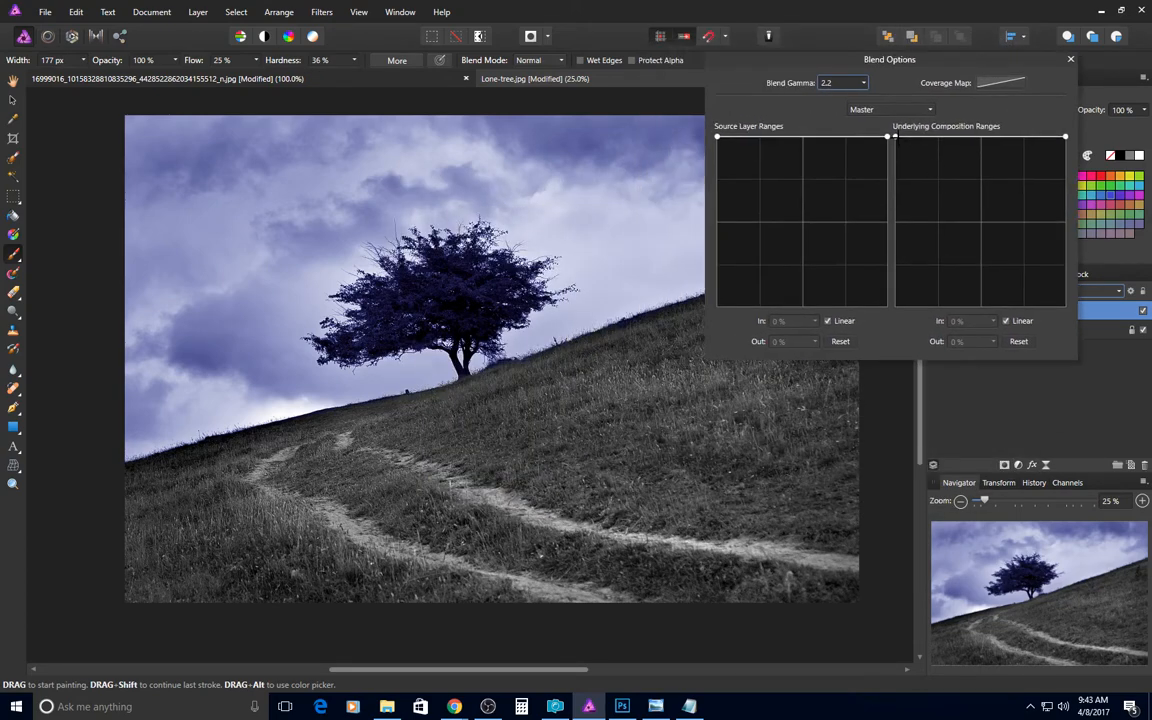
{"action": "mouse_move", "coordinate": [895, 137]}
{"action": "left_mouse_down"}
{"action": "mouse_move", "coordinate": [897, 188]}
{"action": "mouse_move", "coordinate": [947, 262]}
{"action": "mouse_move", "coordinate": [897, 303]}
{"action": "mouse_move", "coordinate": [897, 137]}
{"action": "left_mouse_up"}
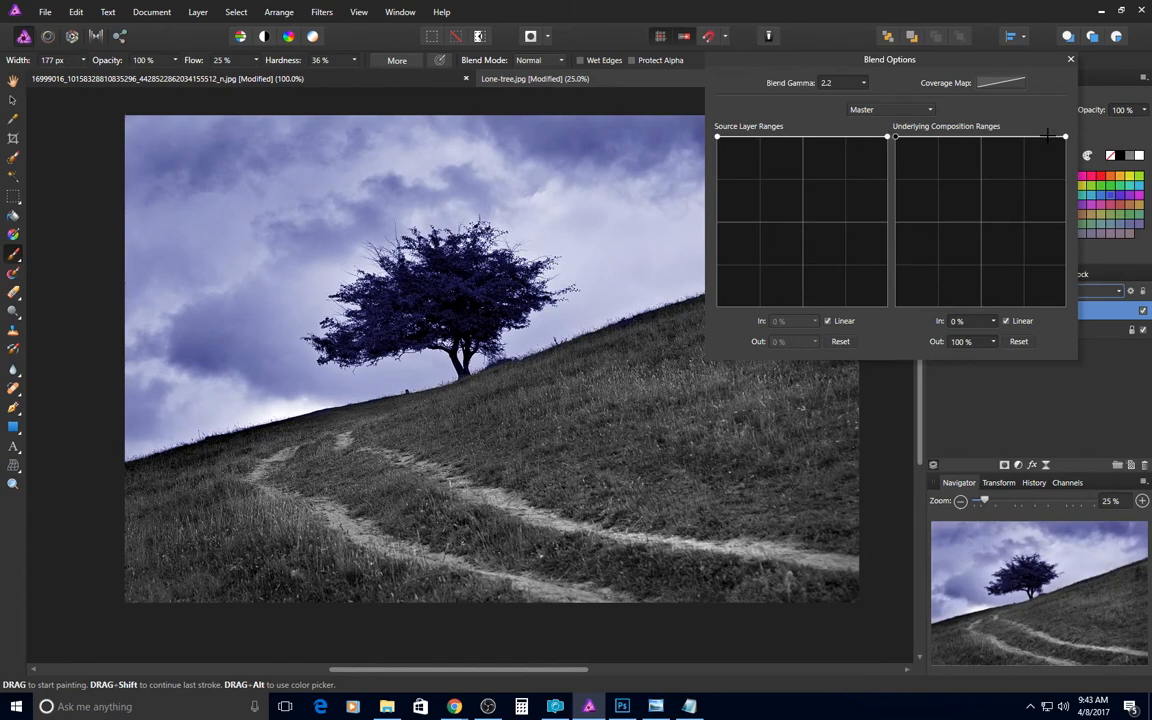
{"action": "mouse_move", "coordinate": [1065, 135]}
{"action": "left_mouse_down"}
{"action": "mouse_move", "coordinate": [1044, 268]}
{"action": "mouse_move", "coordinate": [1063, 136]}
{"action": "left_mouse_up"}
{"action": "left_click_drag", "start_coordinate": [896, 138], "coordinate": [899, 263]}
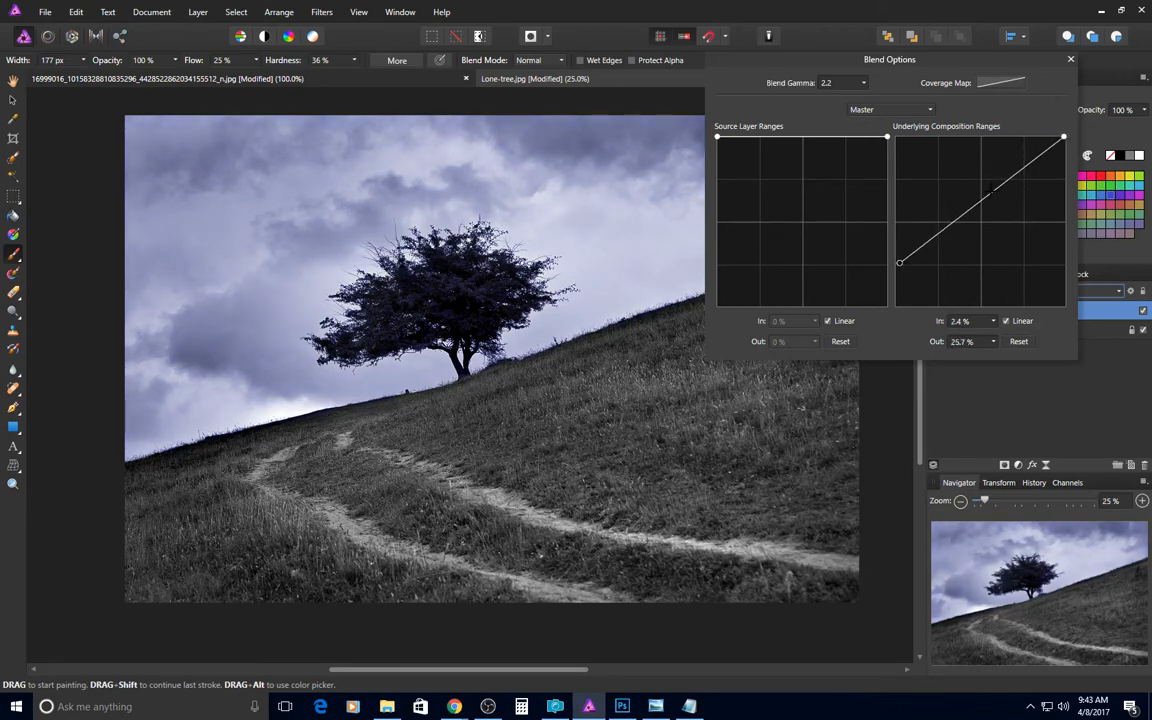
{"action": "left_click_drag", "start_coordinate": [898, 272], "coordinate": [899, 305]}
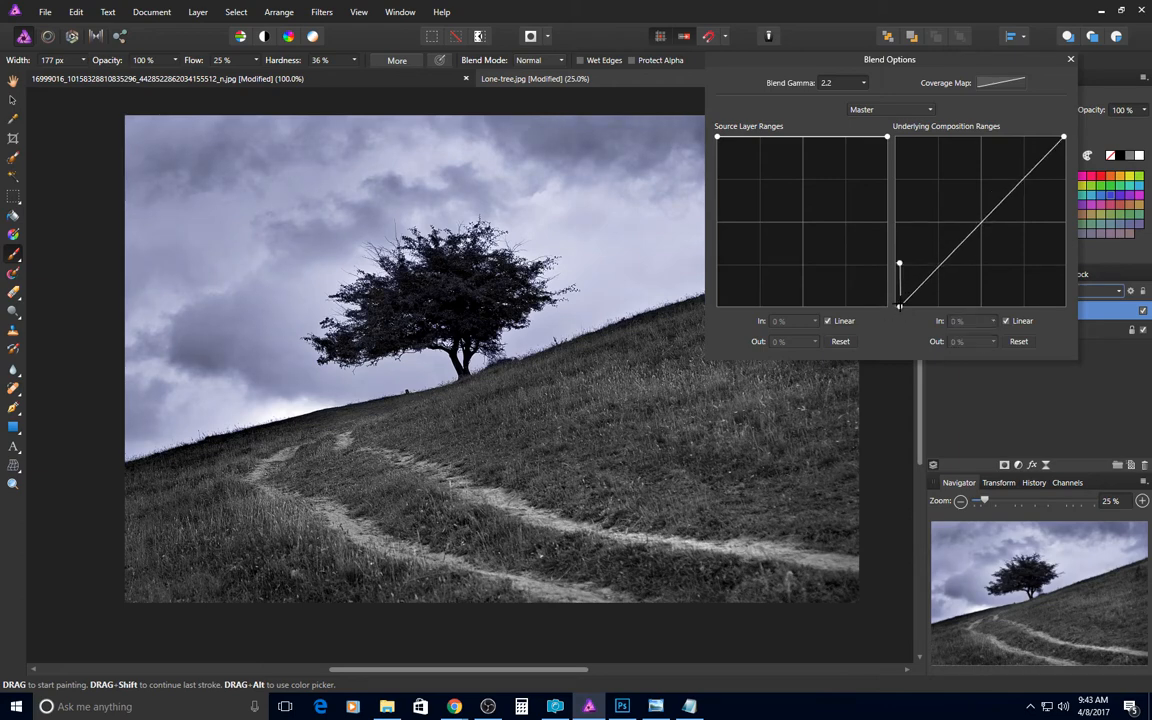
{"action": "left_click_drag", "start_coordinate": [899, 307], "coordinate": [899, 262]}
{"action": "left_click", "coordinate": [897, 303]}
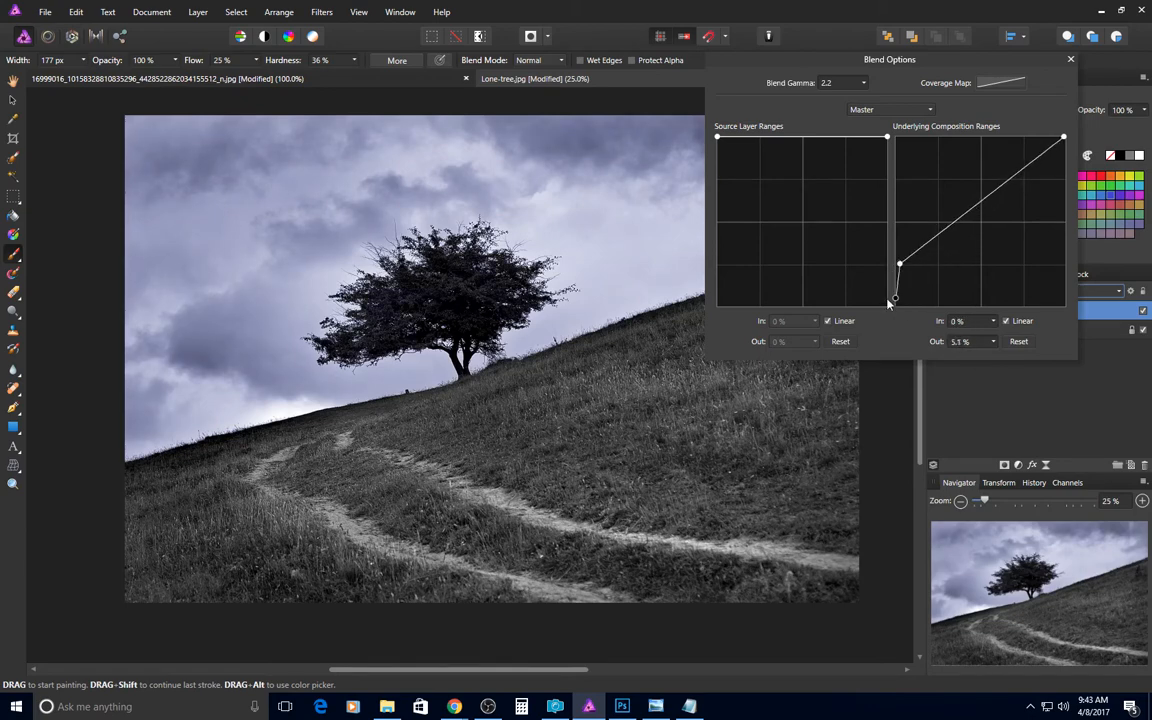
{"action": "left_click_drag", "start_coordinate": [897, 303], "coordinate": [895, 312]}
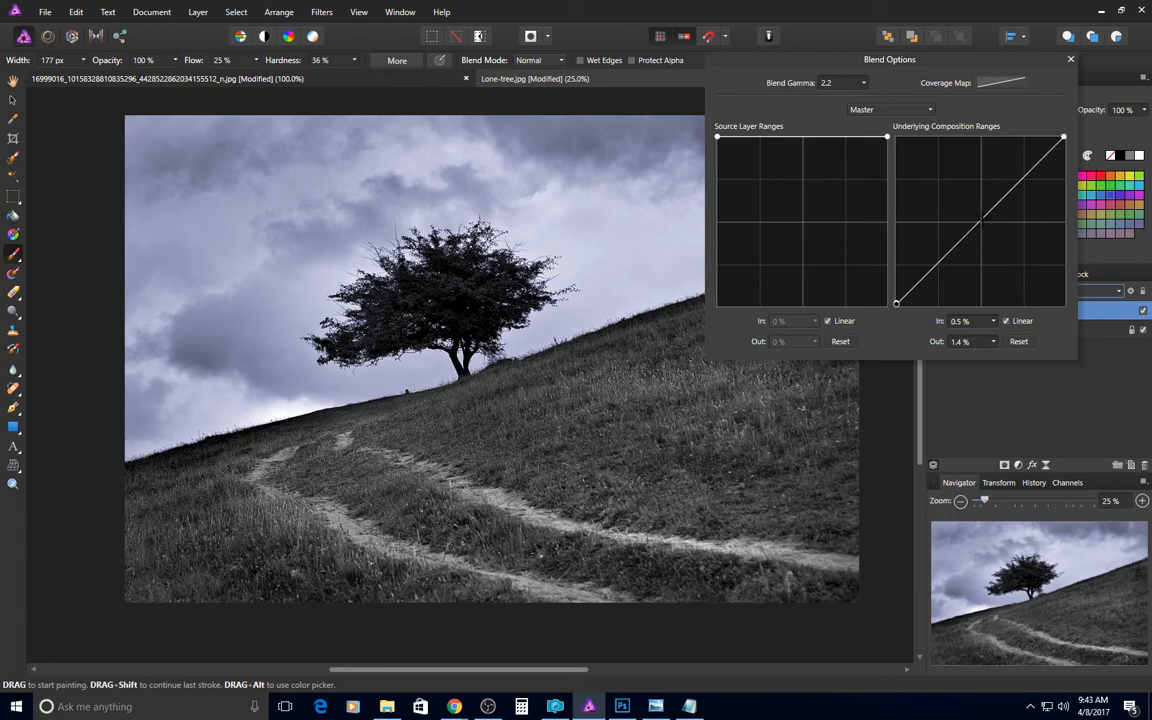
Shape the underlying composition curve into a peak with a middle node at 52.1% in, 99.6% out and the bright end at 98.2% in, 1% out
{"action": "left_click_drag", "start_coordinate": [982, 219], "coordinate": [983, 167]}
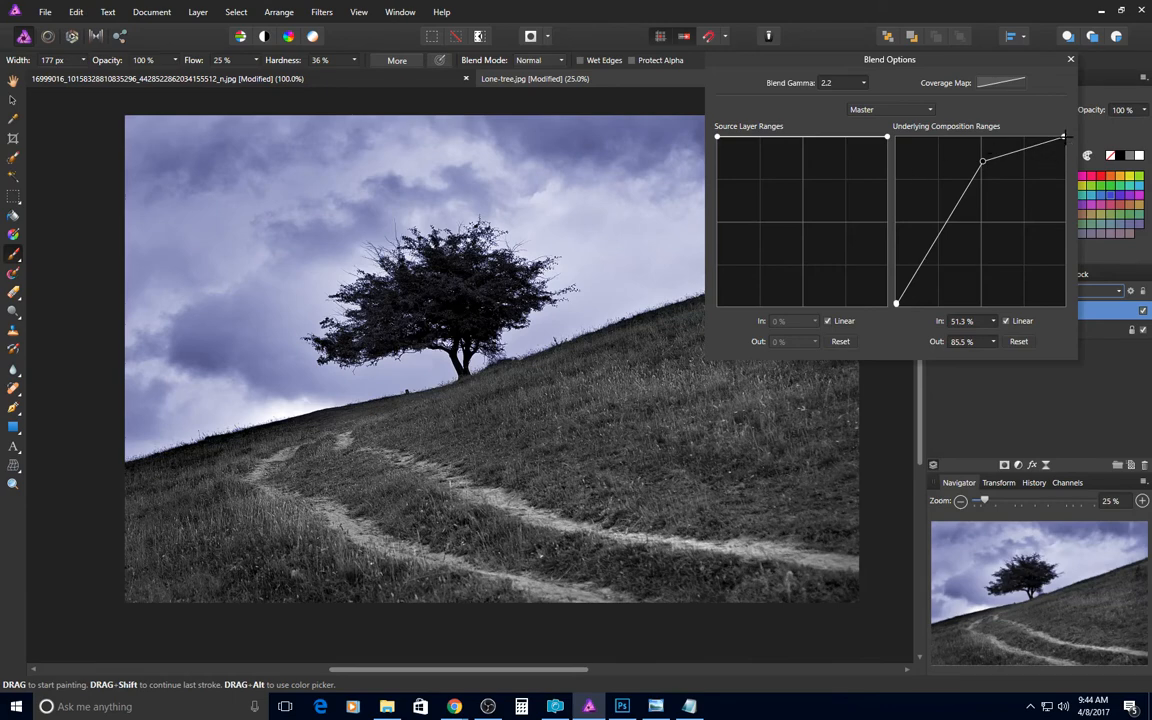
{"action": "left_click_drag", "start_coordinate": [1064, 136], "coordinate": [1065, 232]}
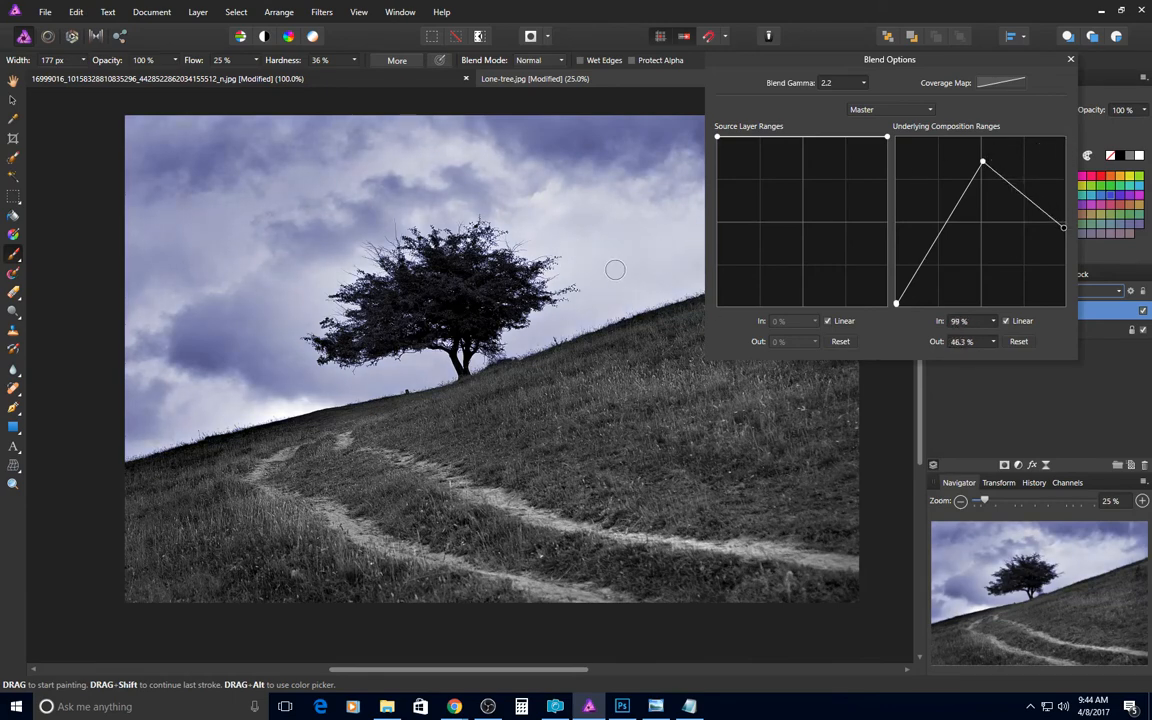
{"action": "left_click_drag", "start_coordinate": [1064, 228], "coordinate": [1064, 309]}
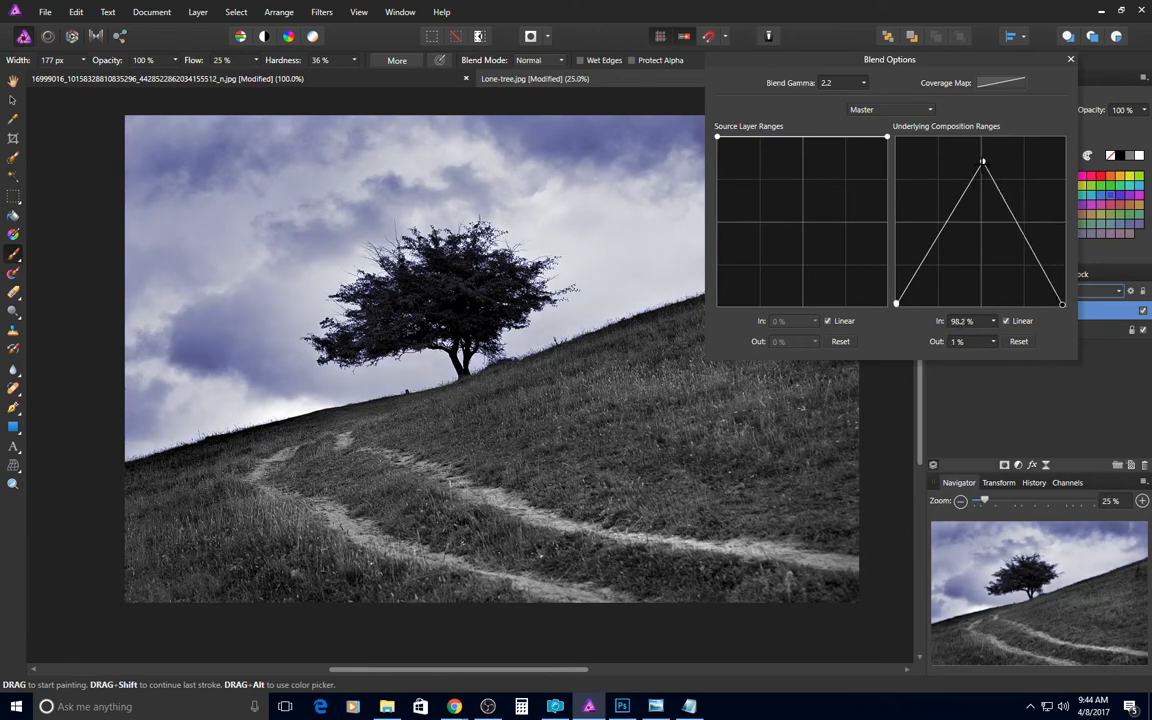
{"action": "left_click_drag", "start_coordinate": [982, 161], "coordinate": [984, 138]}
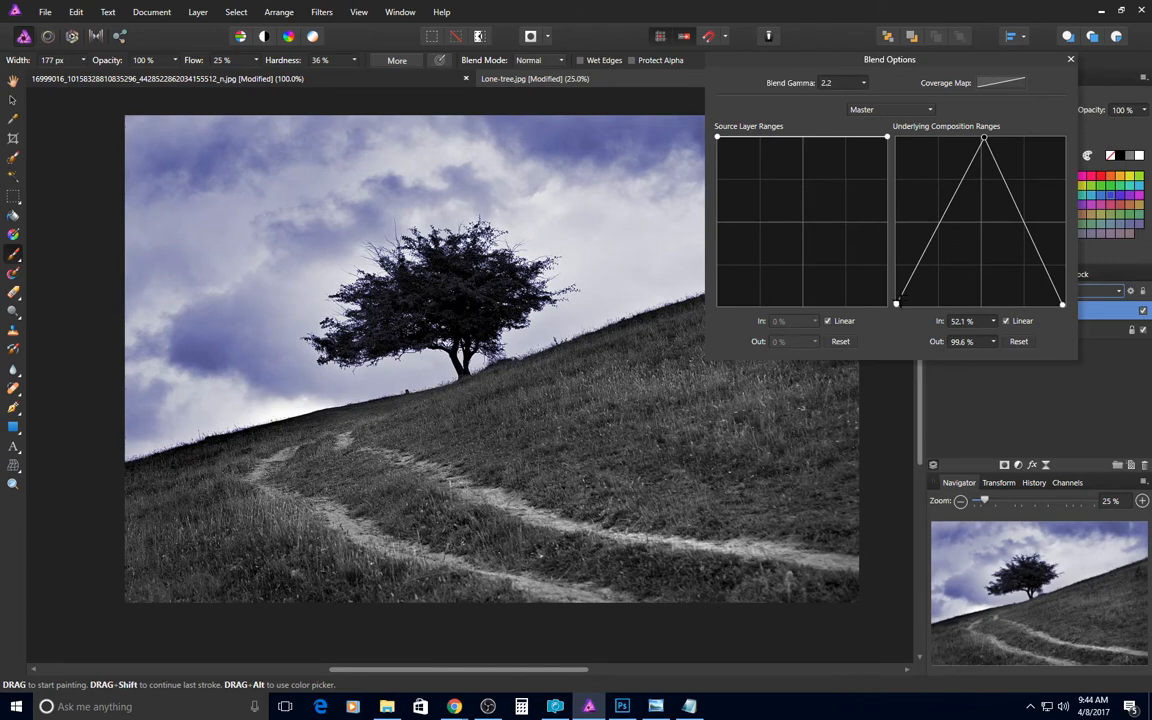
Try an extra node near the dark end of the underlying composition curve at about 12.9% in, 5.9% out, and delete it
{"action": "mouse_move", "coordinate": [898, 312]}
{"action": "left_mouse_down"}
{"action": "mouse_move", "coordinate": [900, 282]}
{"action": "mouse_move", "coordinate": [900, 311]}
{"action": "left_mouse_up"}
{"action": "left_click", "coordinate": [918, 288]}
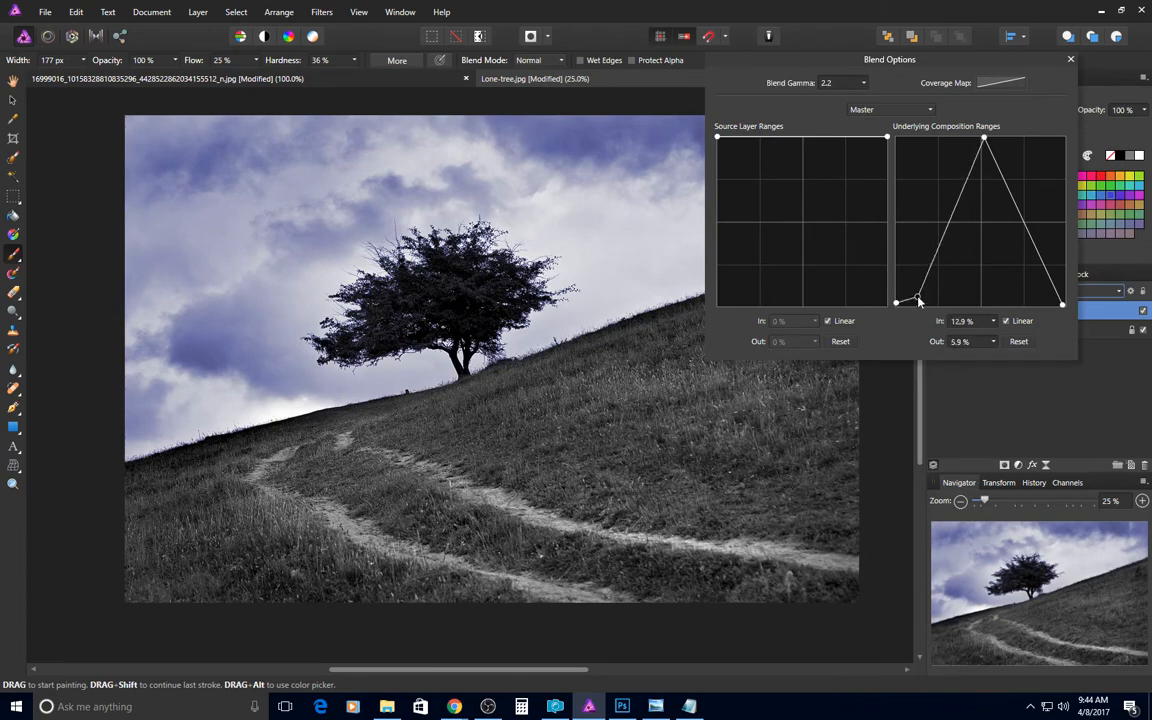
{"action": "key", "text": "Delete"}
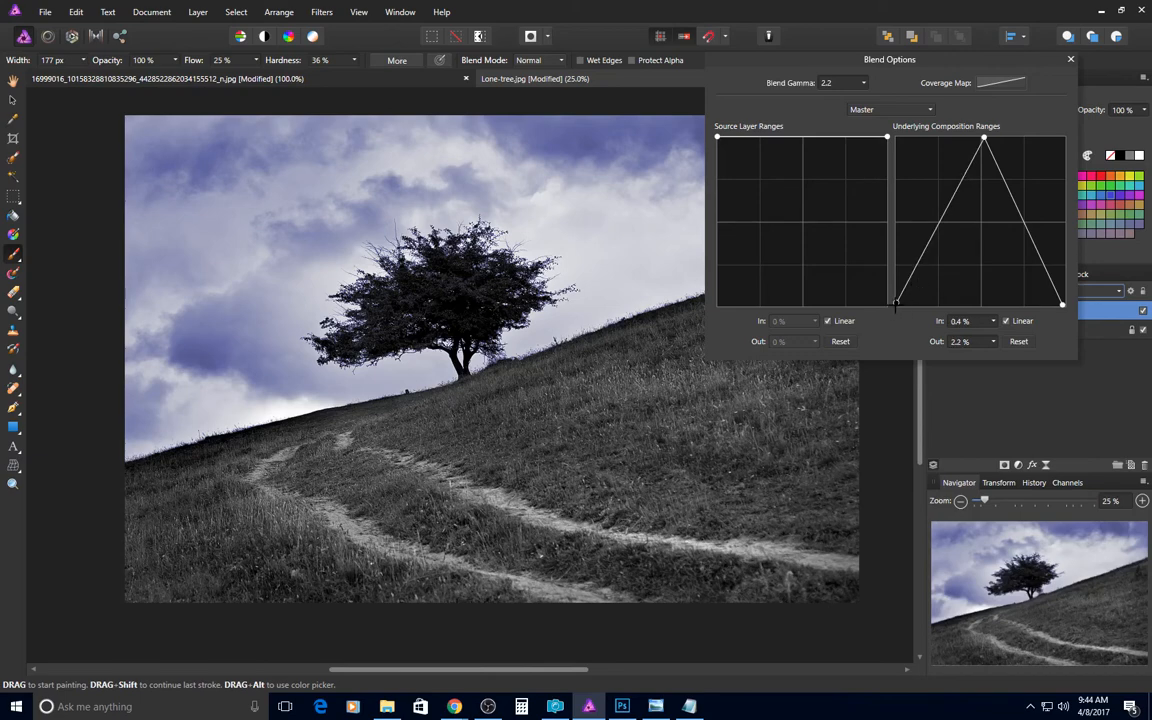
{"action": "mouse_move", "coordinate": [897, 309]}
{"action": "left_mouse_down"}
{"action": "mouse_move", "coordinate": [897, 275]}
{"action": "mouse_move", "coordinate": [898, 305]}
{"action": "left_mouse_up"}
Try the bright end of the underlying composition curve at 86.9% in, 0% out and check the whole photo
{"action": "left_click_drag", "start_coordinate": [1062, 304], "coordinate": [1044, 320]}
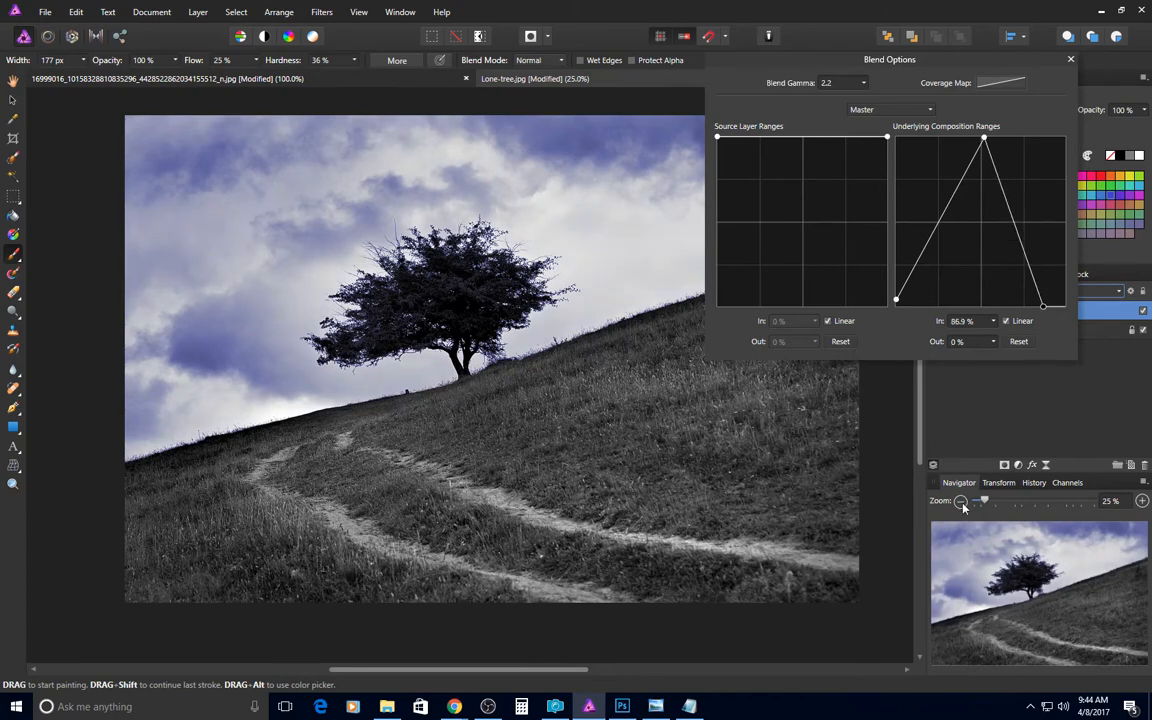
{"action": "left_click", "coordinate": [960, 501]}
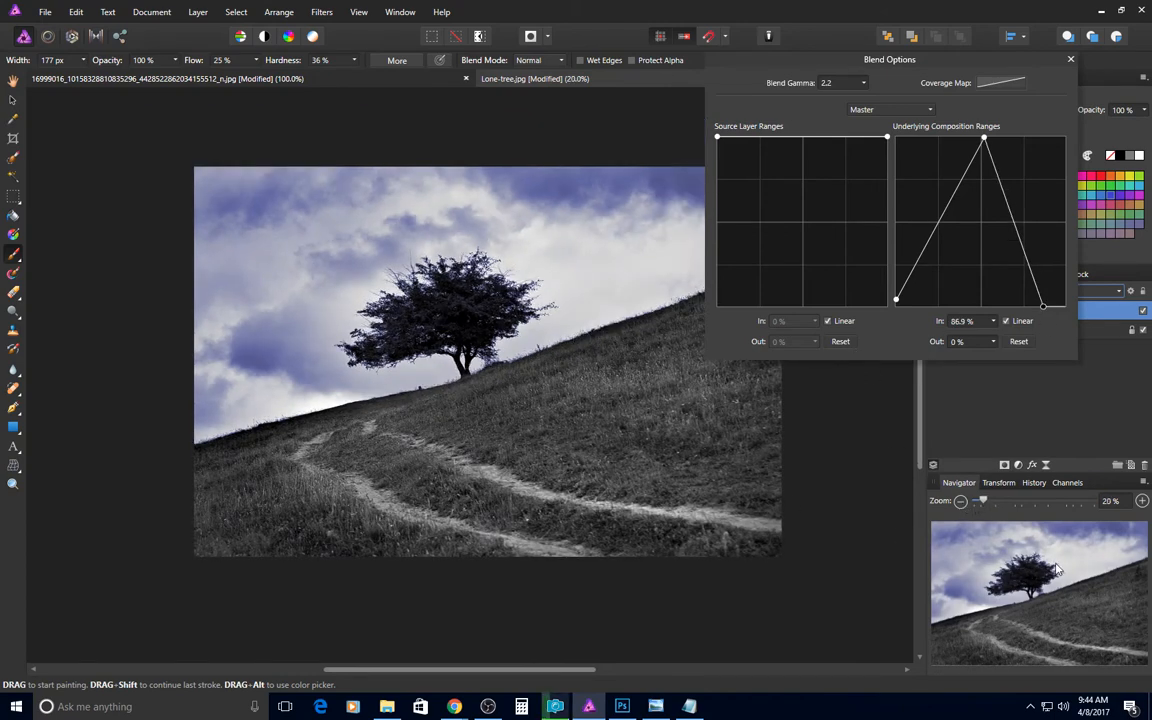
{"action": "left_click", "coordinate": [1030, 575]}
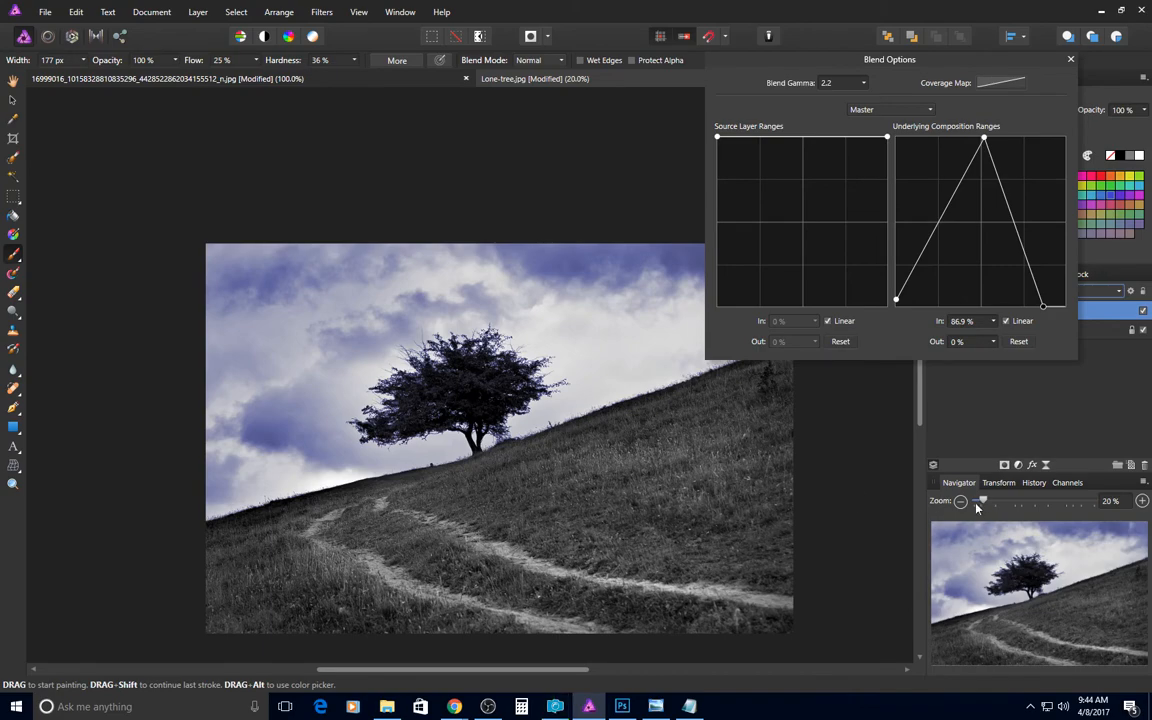
{"action": "left_click_drag", "start_coordinate": [977, 508], "coordinate": [981, 505]}
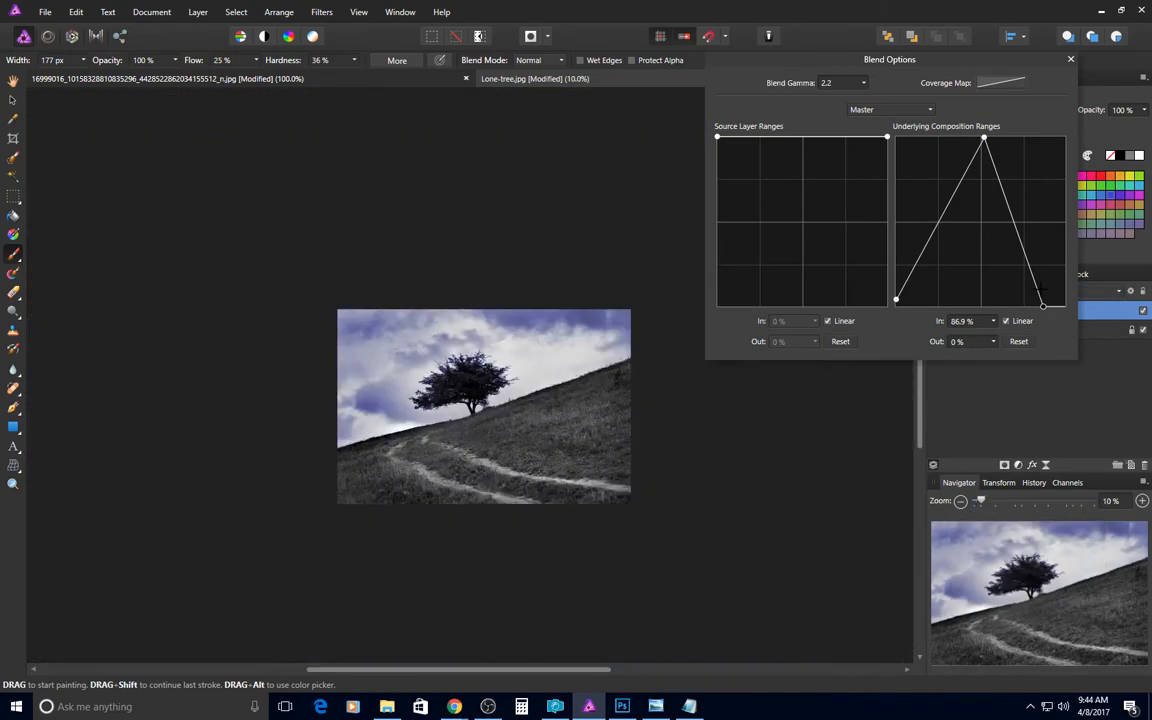
Set the underlying curve's bright end to 98.6% in, 0.6% out and its peak to 50.9% in, 79.4% out, and close the blend options
{"action": "left_click_drag", "start_coordinate": [1045, 313], "coordinate": [1065, 311]}
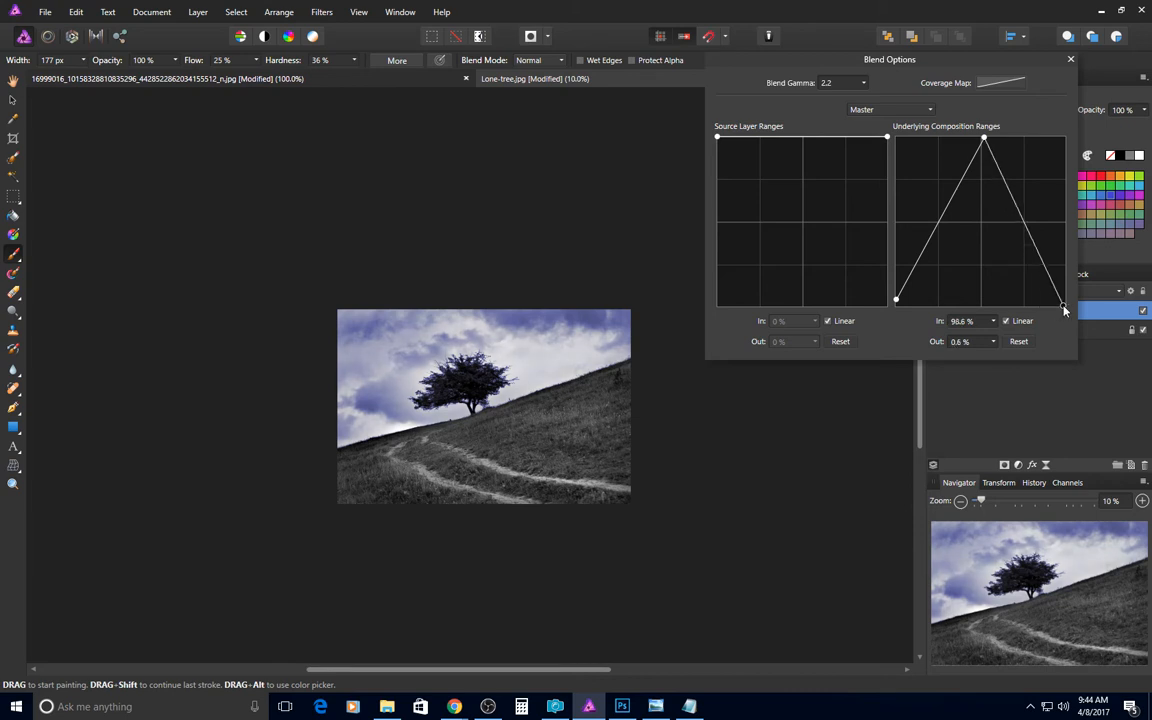
{"action": "left_click_drag", "start_coordinate": [985, 139], "coordinate": [984, 177]}
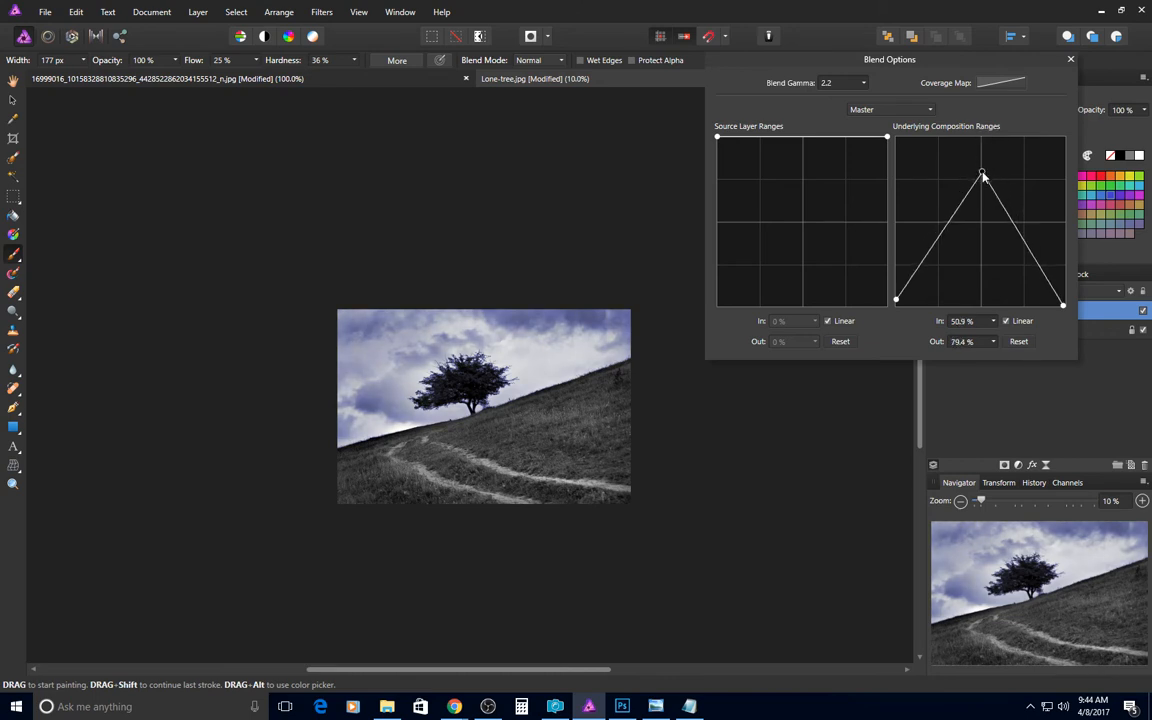
{"action": "left_click", "coordinate": [1142, 501]}
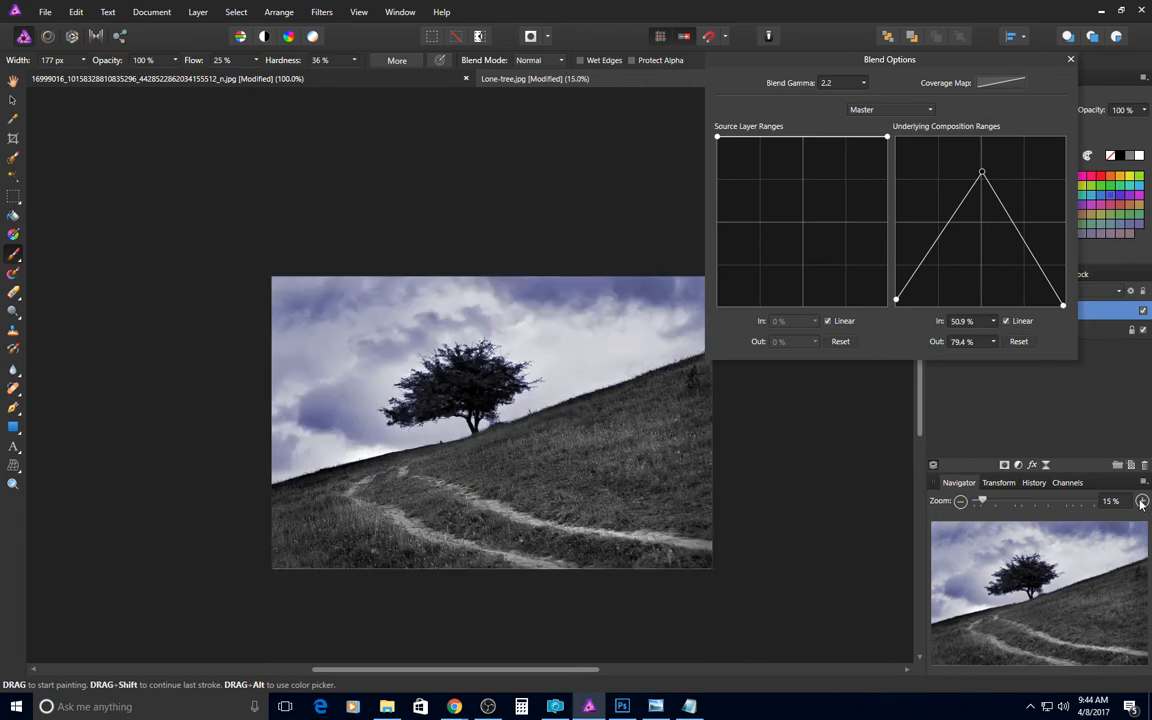
{"action": "left_click", "coordinate": [1142, 501]}
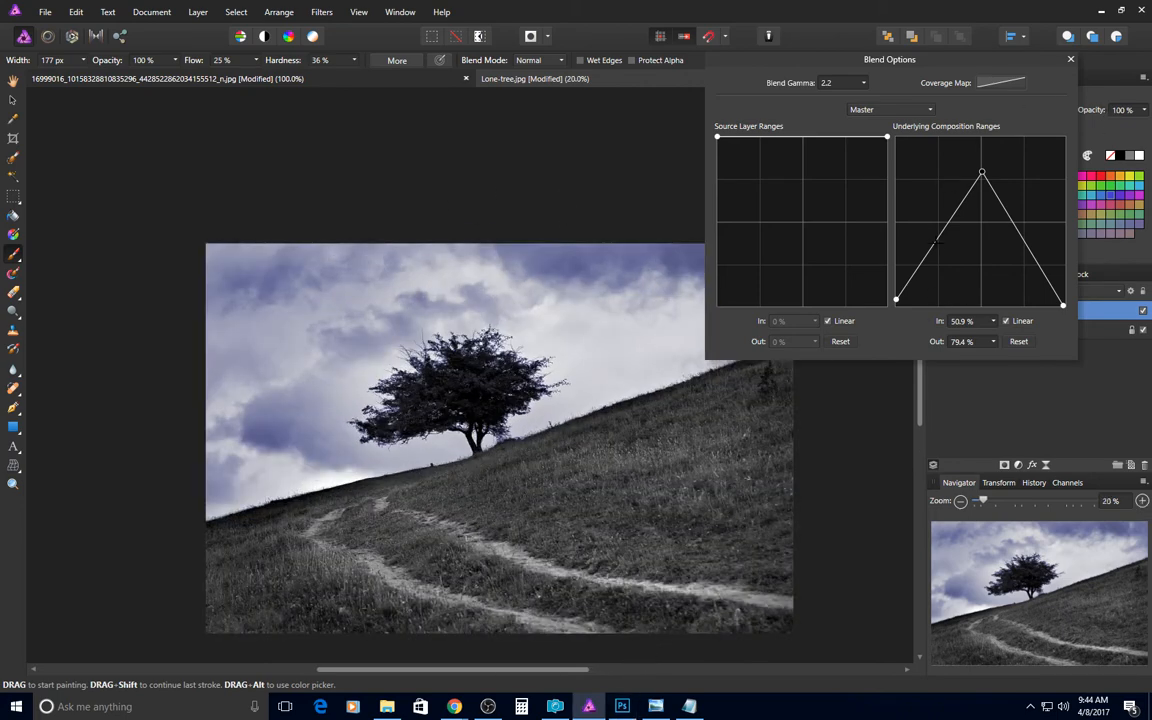
{"action": "left_click", "coordinate": [1071, 60]}
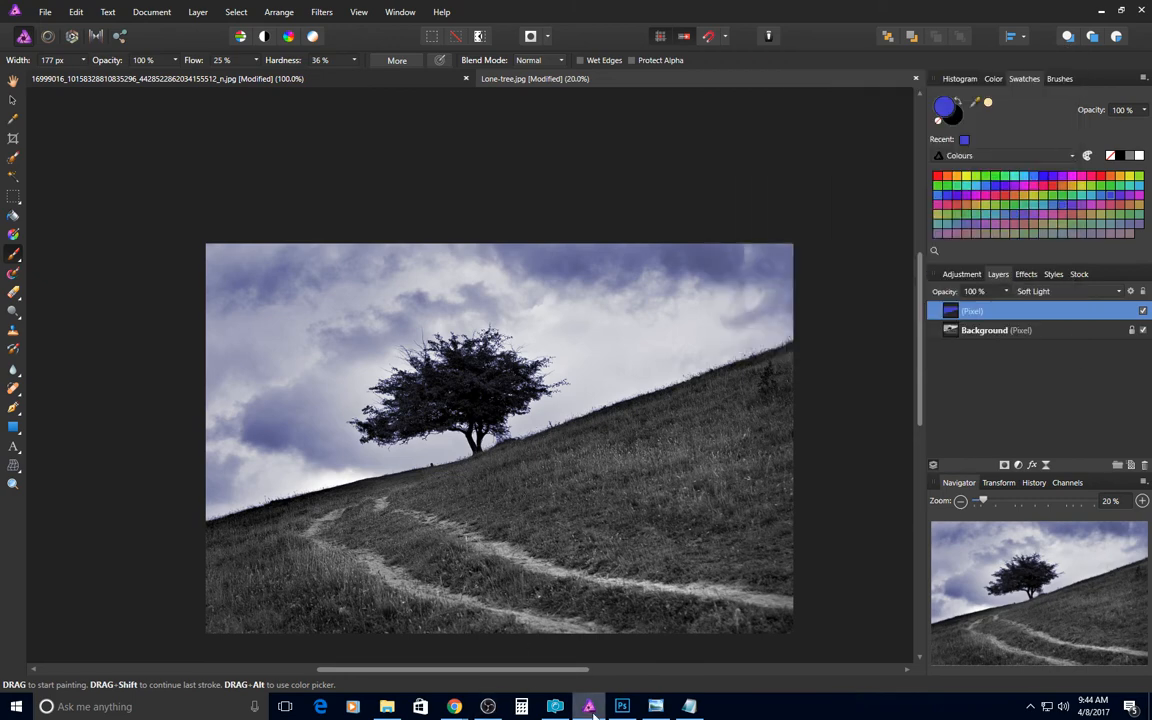
Switch to Photoshop and set the blend mode of Layer 1 to Soft Light
{"action": "left_click", "coordinate": [622, 706]}
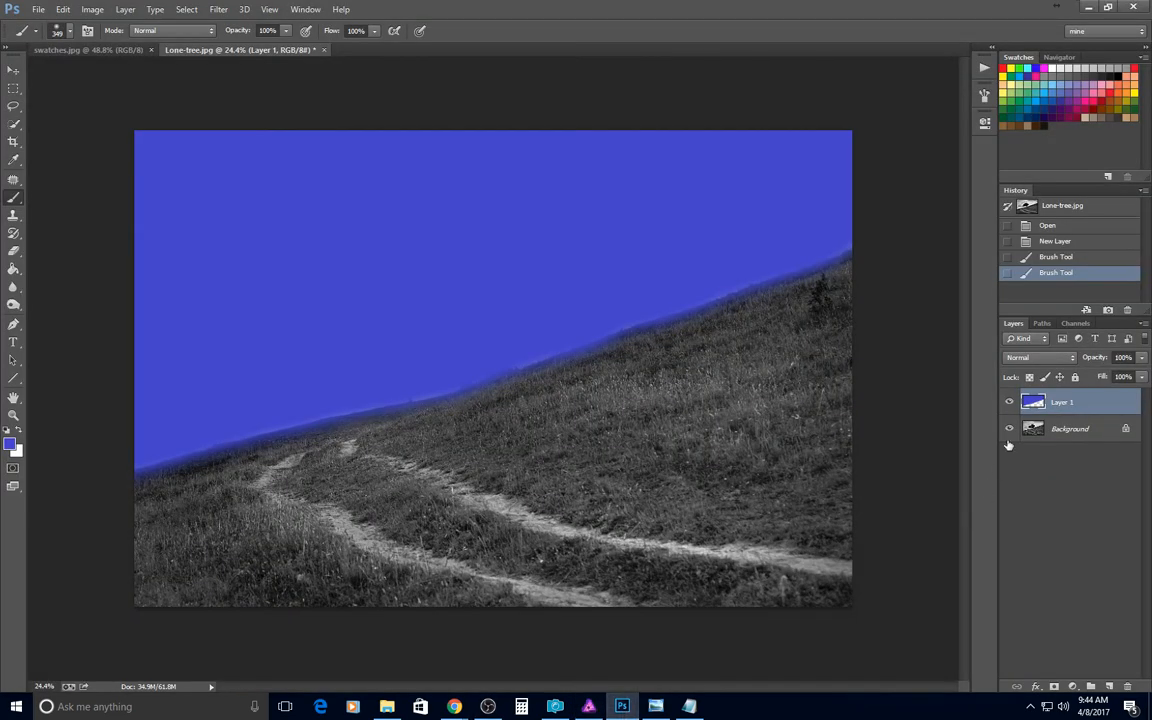
{"action": "left_click", "coordinate": [1030, 358]}
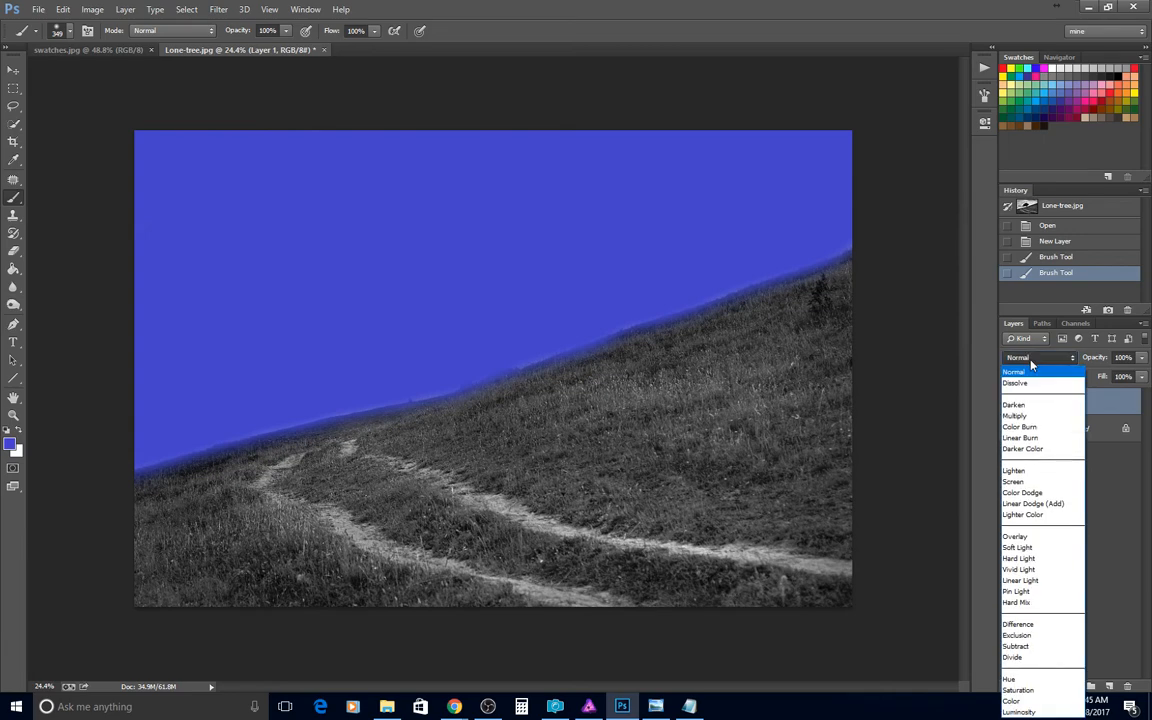
{"action": "left_click", "coordinate": [1032, 548]}
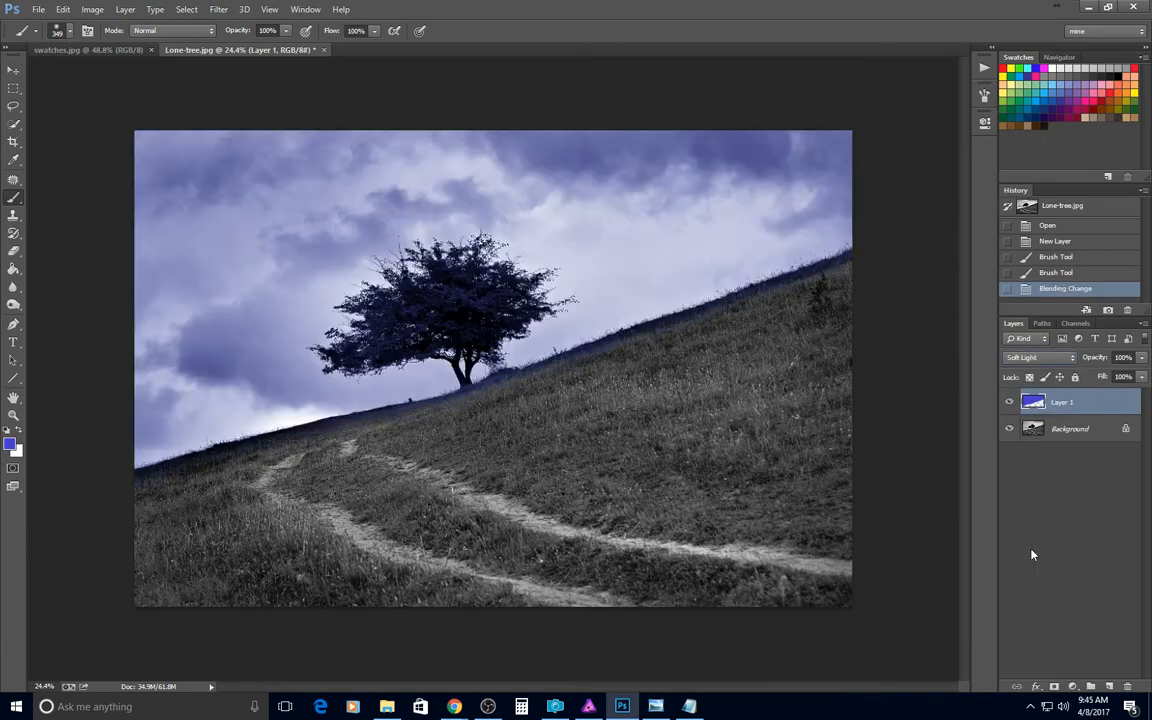
Open Layer 1's blending options and set the underlying layer's dark Blend If slider to 121
{"action": "double_click", "coordinate": [1119, 403]}
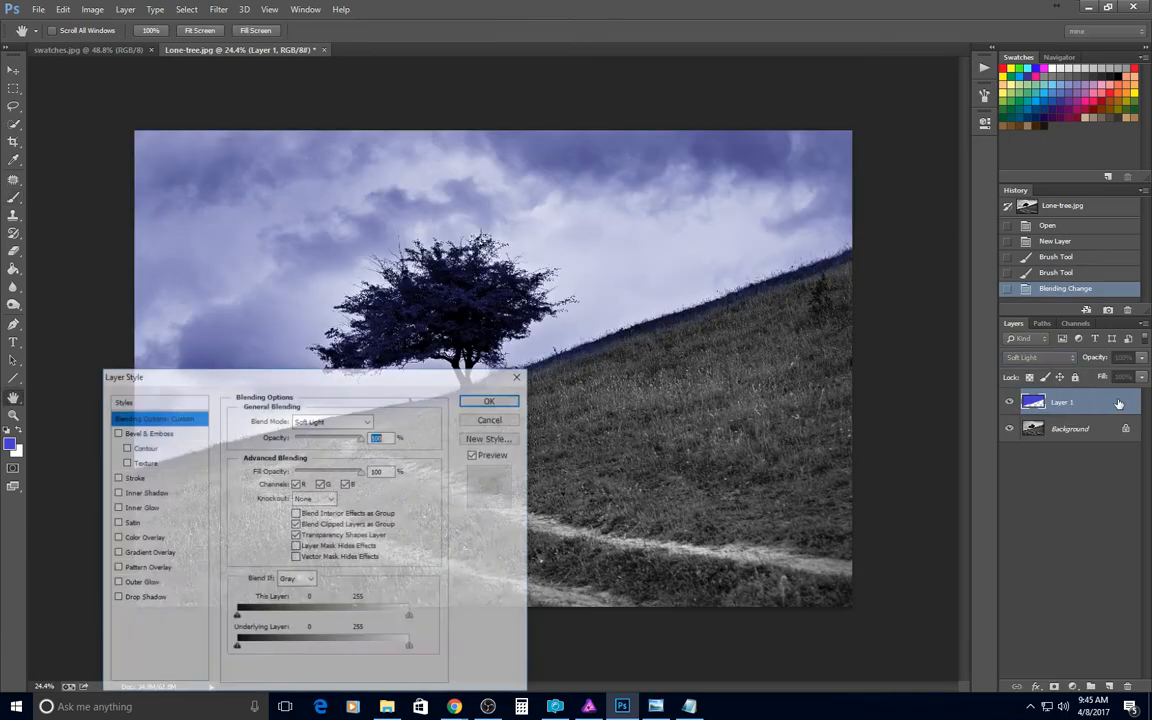
{"action": "left_click_drag", "start_coordinate": [378, 378], "coordinate": [1033, 14]}
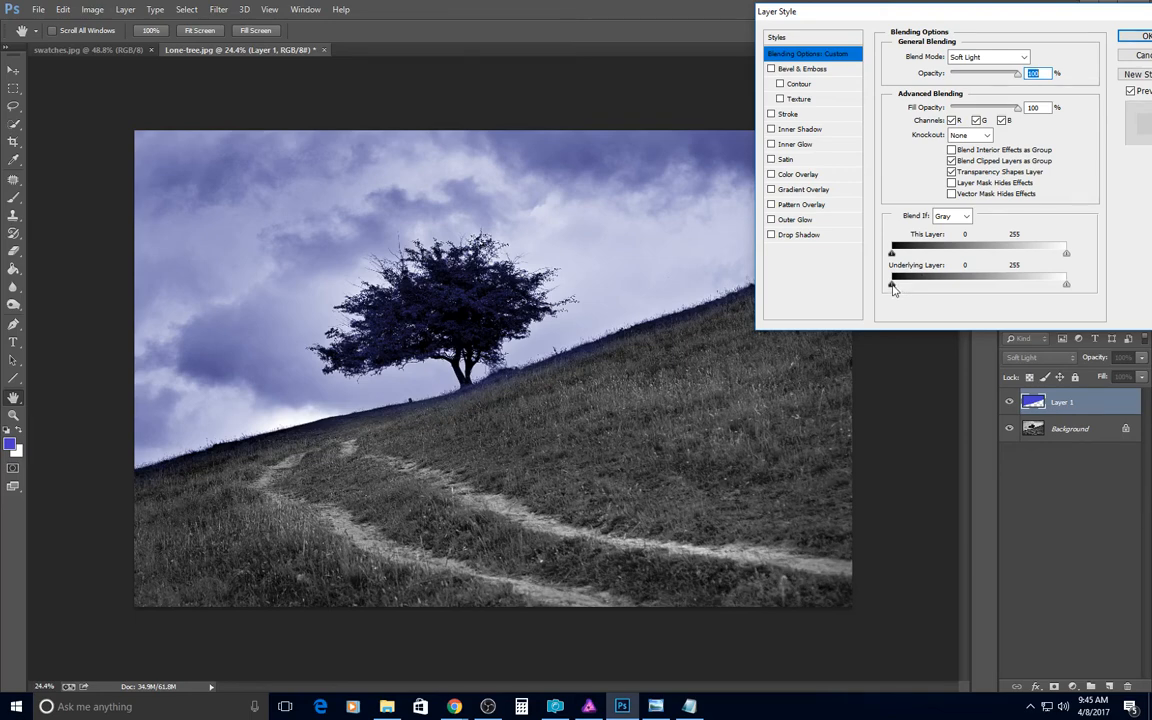
{"action": "left_click_drag", "start_coordinate": [893, 287], "coordinate": [924, 289]}
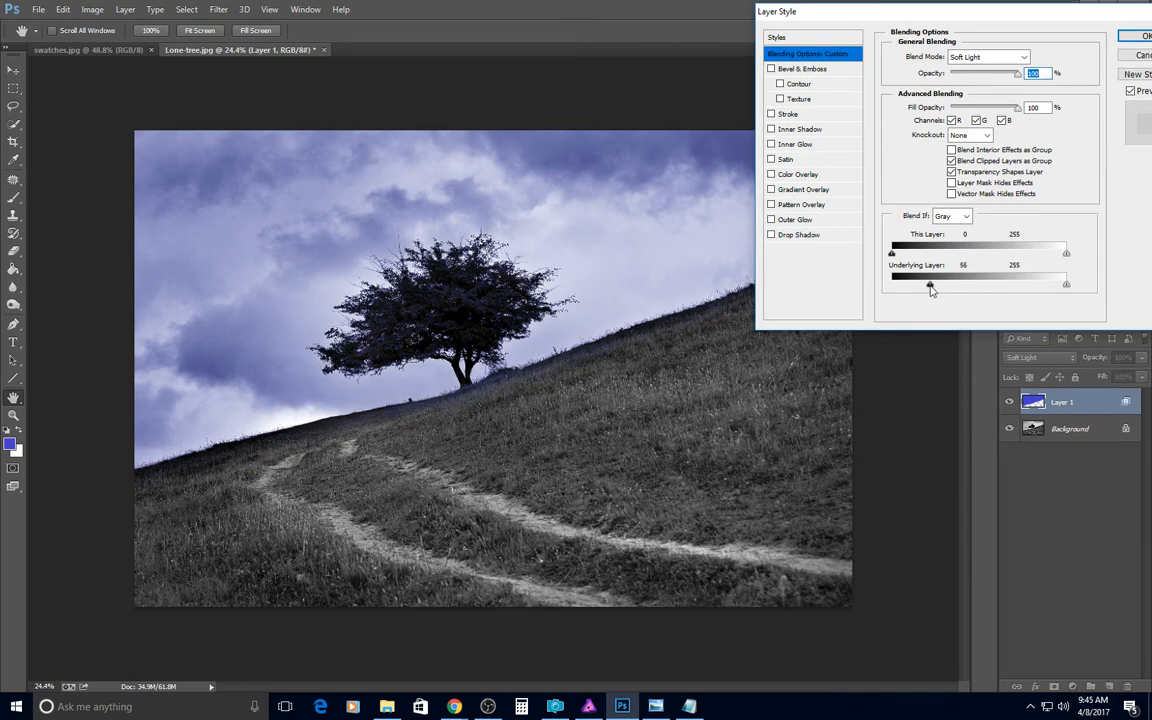
{"action": "left_click_drag", "start_coordinate": [925, 297], "coordinate": [977, 301]}
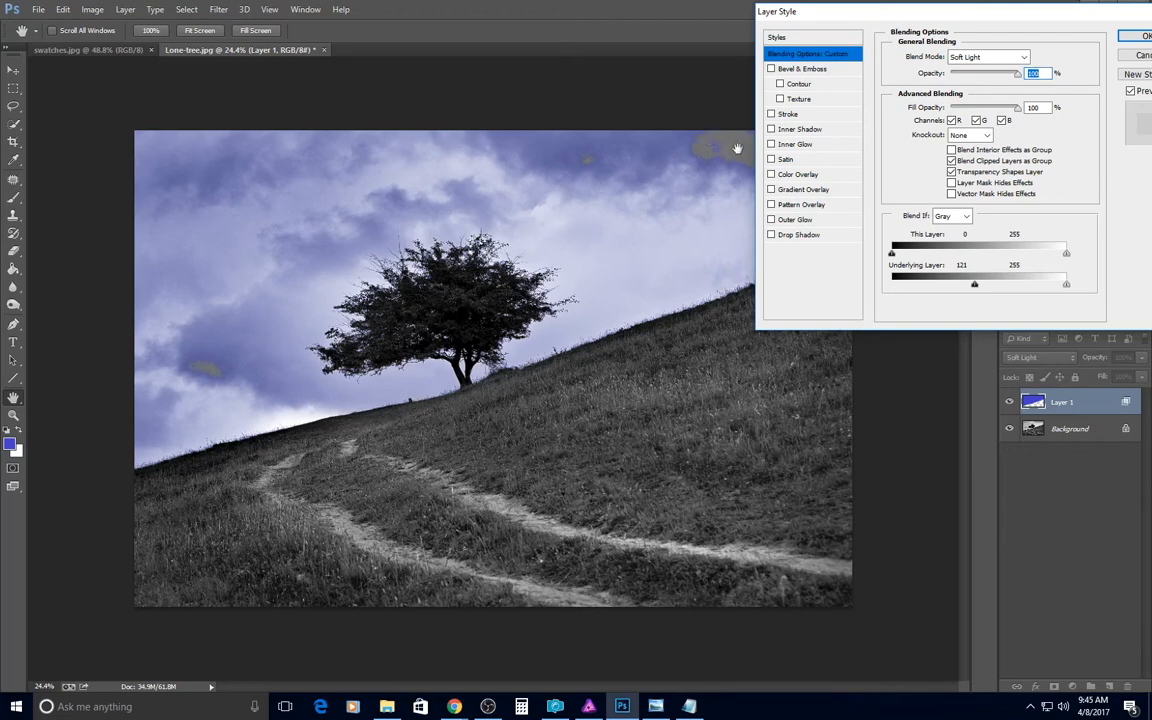
Lower the underlying layer's dark Blend If slider and split it to 70 / 114
{"action": "left_click_drag", "start_coordinate": [878, 12], "coordinate": [1067, 73]}
{"action": "left_click_drag", "start_coordinate": [1067, 345], "coordinate": [1052, 347]}
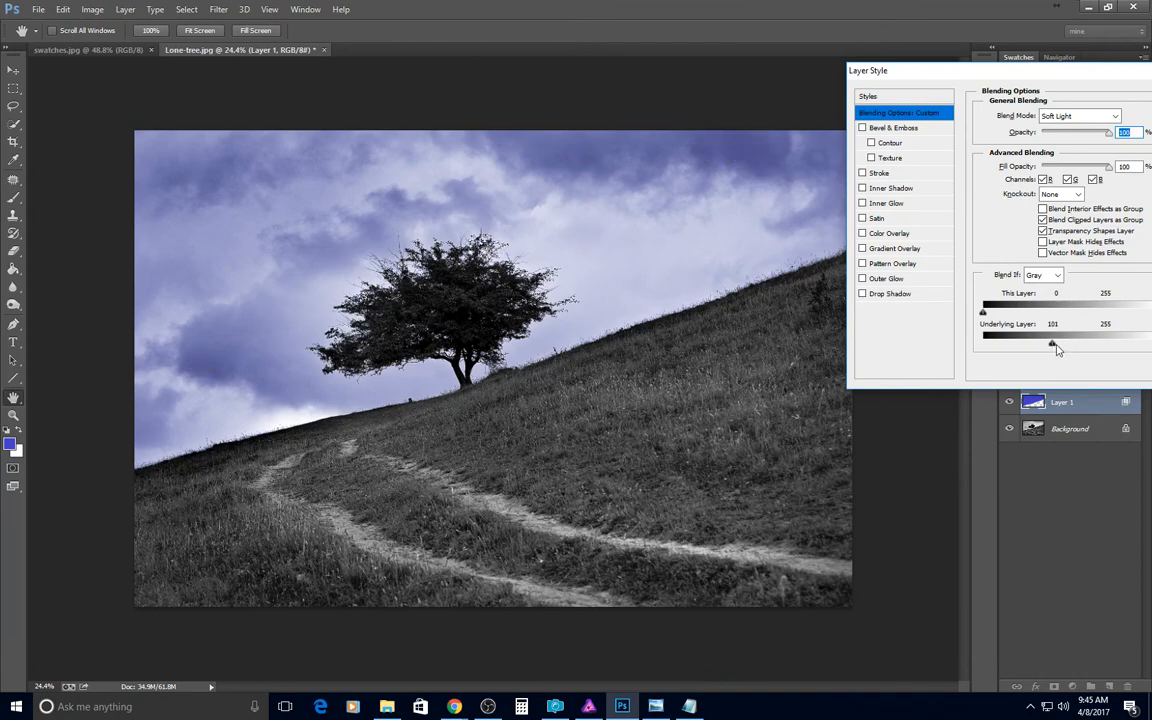
{"action": "mouse_move", "coordinate": [1053, 346]}
{"action": "left_mouse_down"}
{"action": "mouse_move", "coordinate": [1081, 347]}
{"action": "mouse_move", "coordinate": [1029, 348]}
{"action": "mouse_move", "coordinate": [1063, 349]}
{"action": "left_mouse_up"}
{"action": "left_click_drag", "start_coordinate": [960, 70], "coordinate": [807, 7]}
Split the underlying layer's bright Blend If slider to 135 / 220 and apply the layer style
{"action": "left_click_drag", "start_coordinate": [1004, 284], "coordinate": [981, 291]}
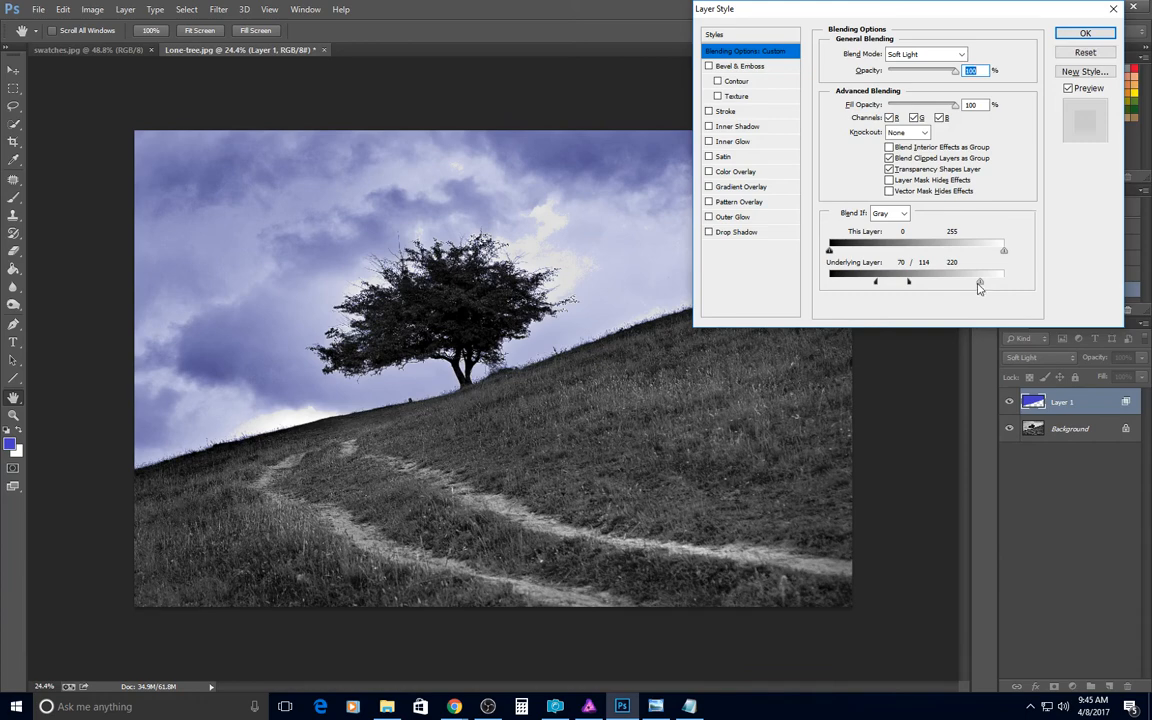
{"action": "left_click_drag", "start_coordinate": [980, 285], "coordinate": [923, 306]}
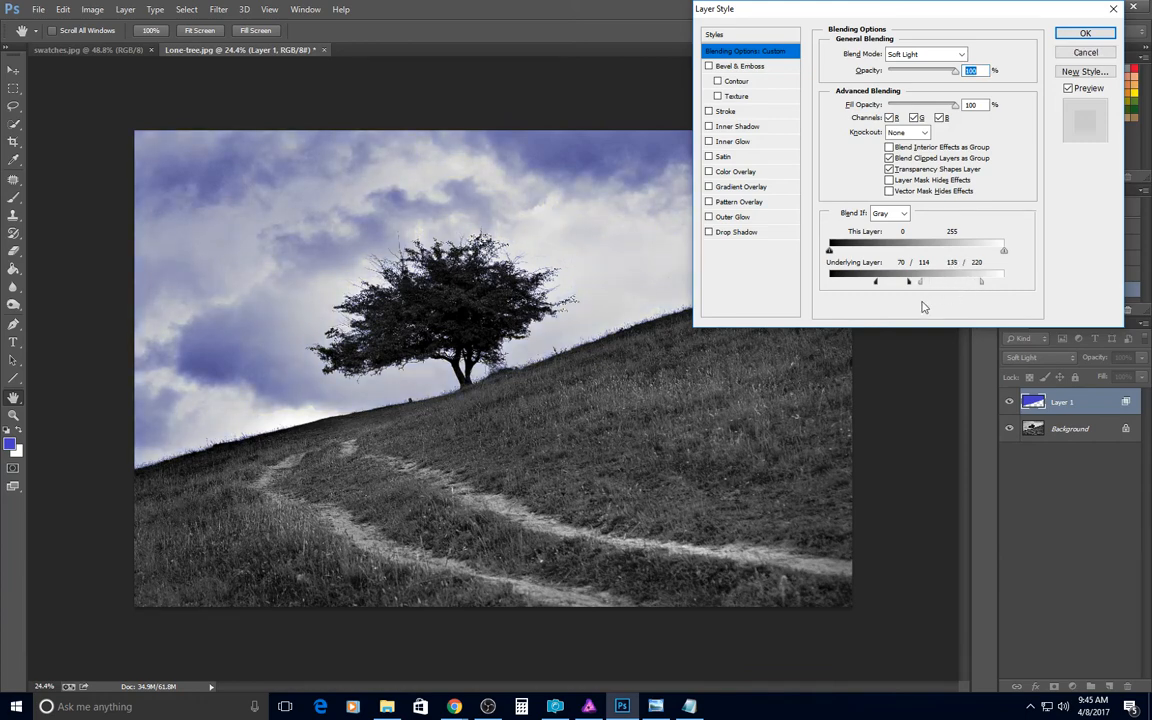
{"action": "left_click_drag", "start_coordinate": [835, 12], "coordinate": [660, 40]}
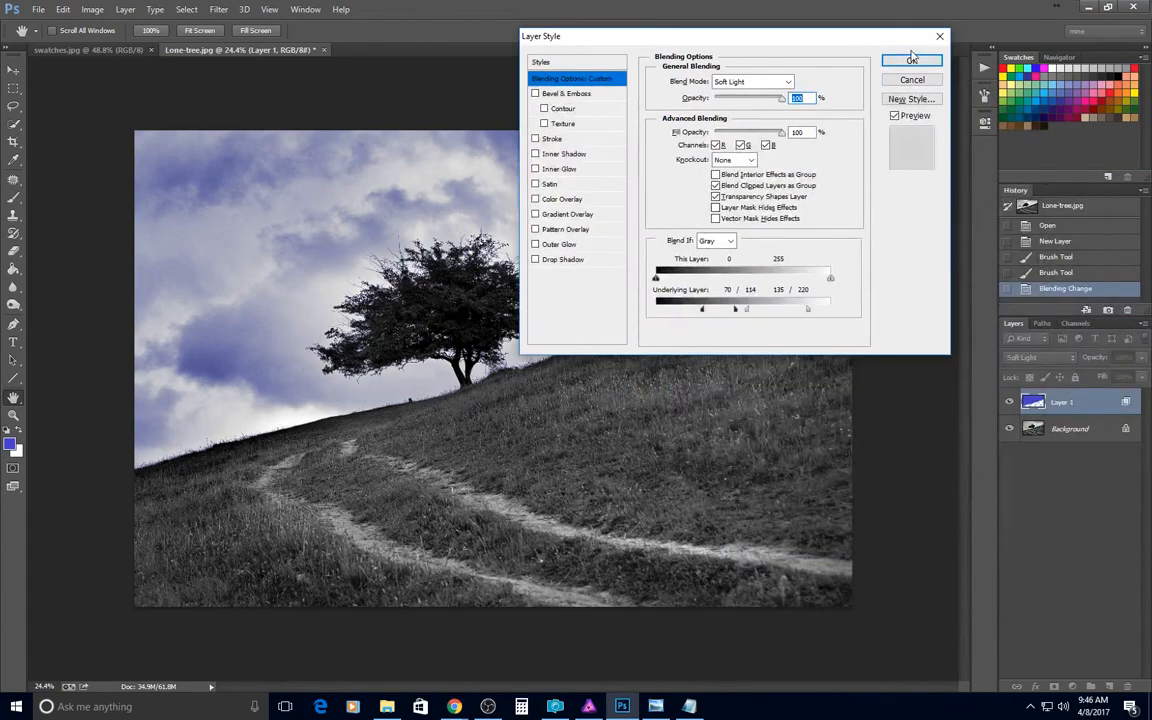
{"action": "left_click", "coordinate": [911, 61]}
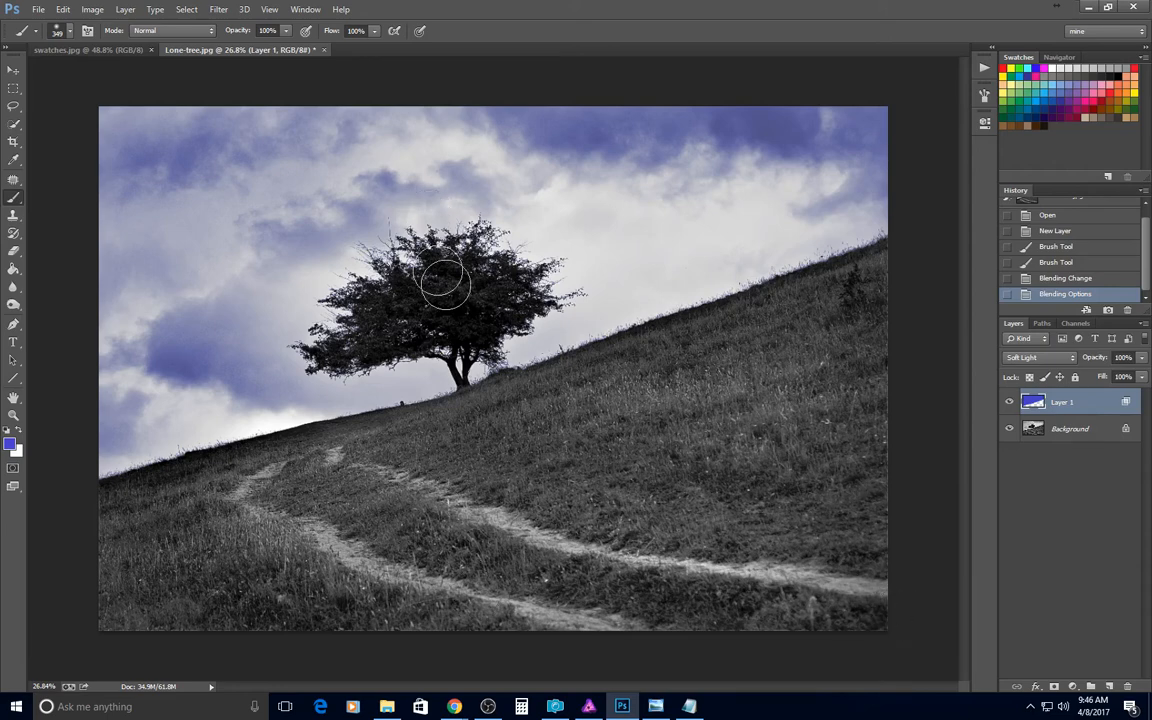
Switch back to Affinity Photo, review the pixel layer's blend range curves and close the blend options
{"action": "left_click", "coordinate": [555, 706]}
{"action": "left_click", "coordinate": [555, 706]}
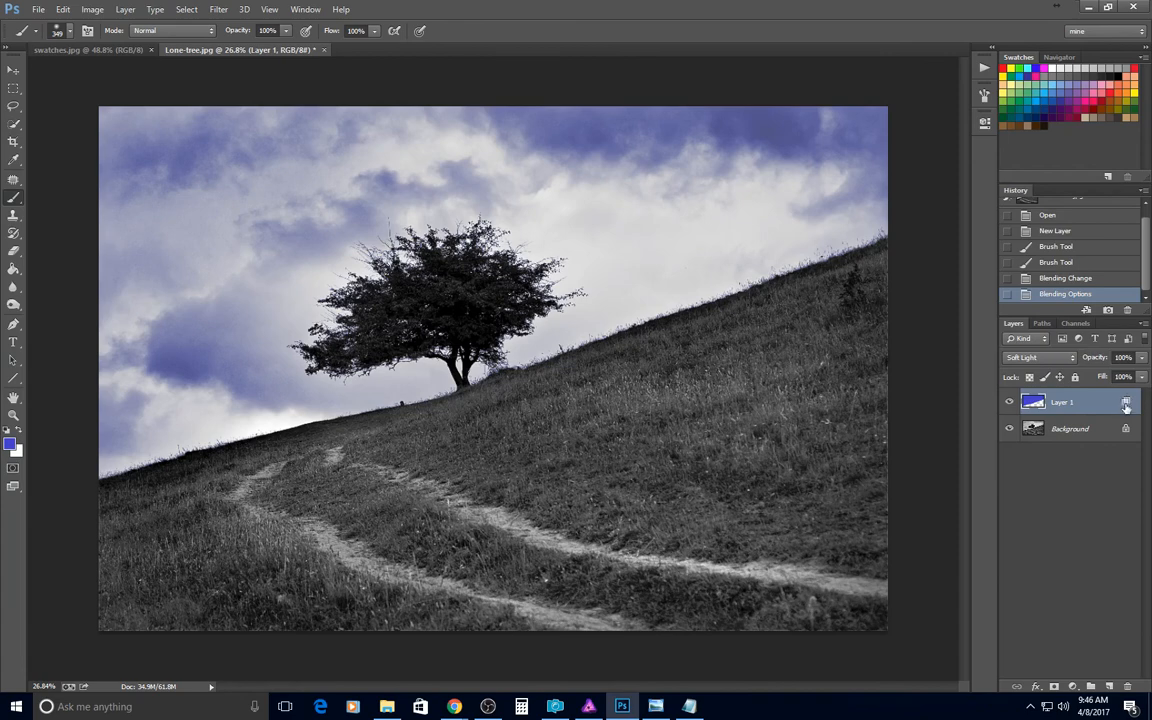
{"action": "left_click", "coordinate": [589, 706]}
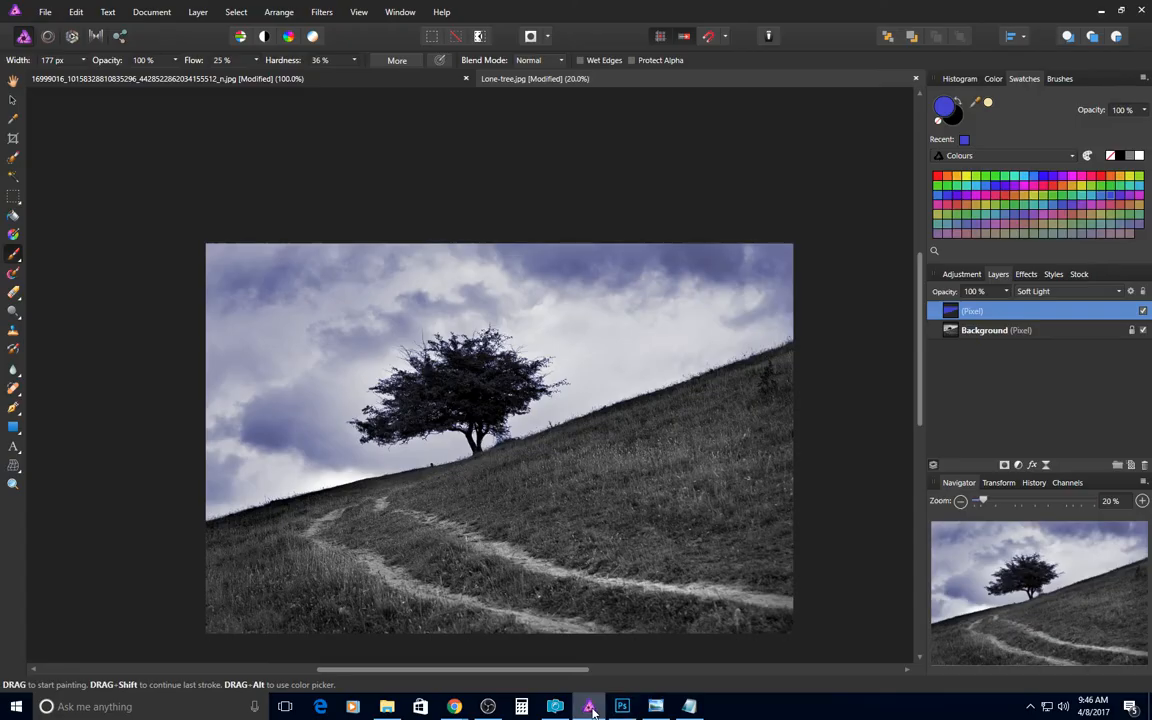
{"action": "left_click", "coordinate": [1133, 292]}
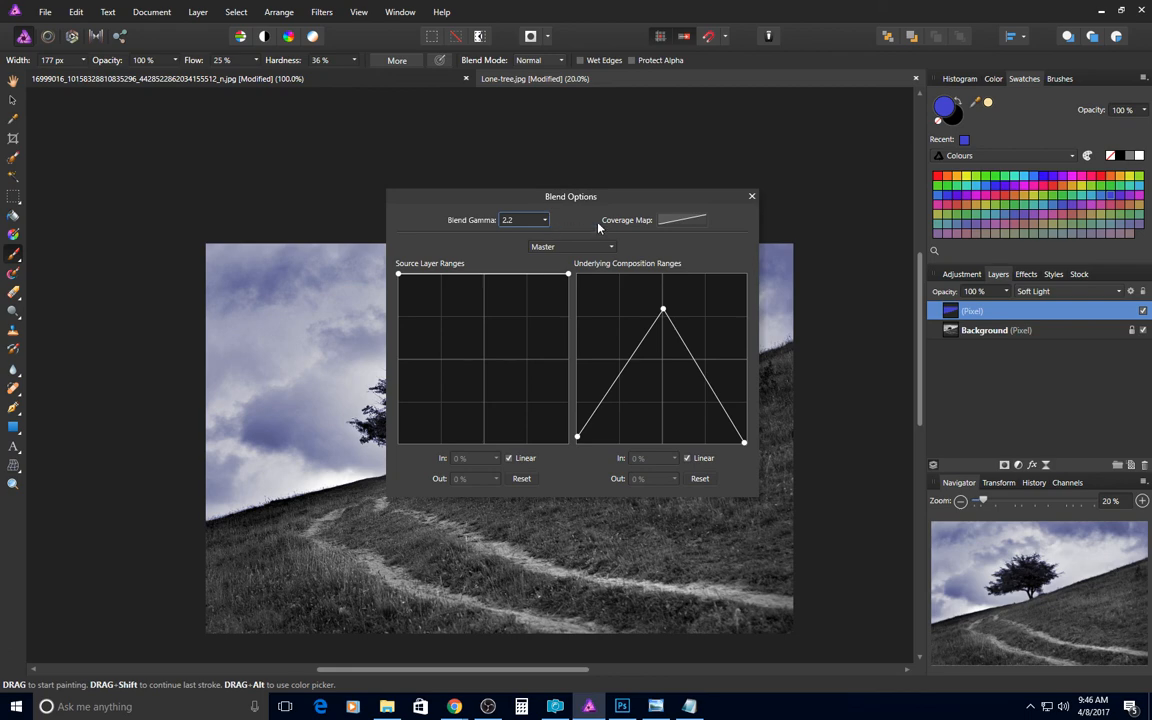
{"action": "left_click_drag", "start_coordinate": [636, 200], "coordinate": [894, 107]}
{"action": "left_click", "coordinate": [1010, 102]}
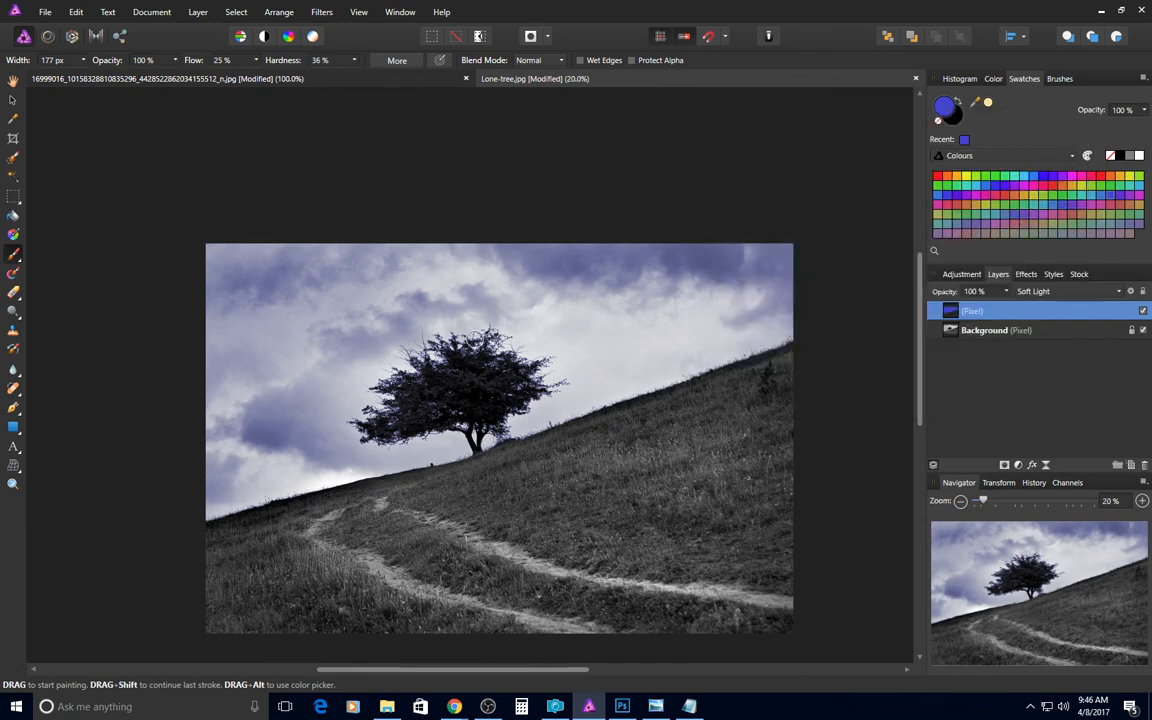